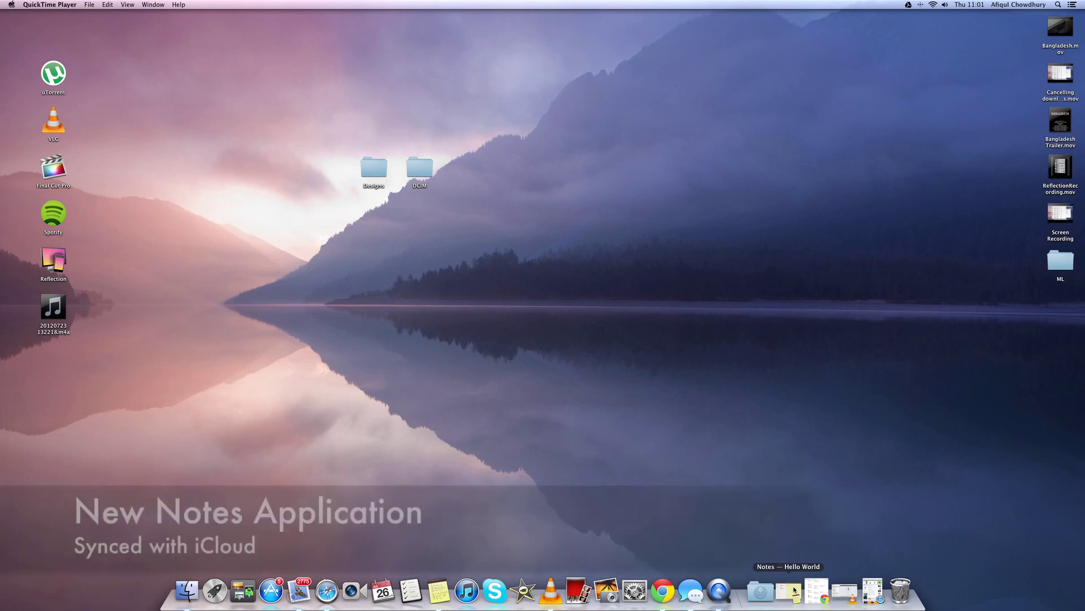
- Restore Notes and add a new note reading 'Hi!' in the On My Mac folder
click(791, 591)
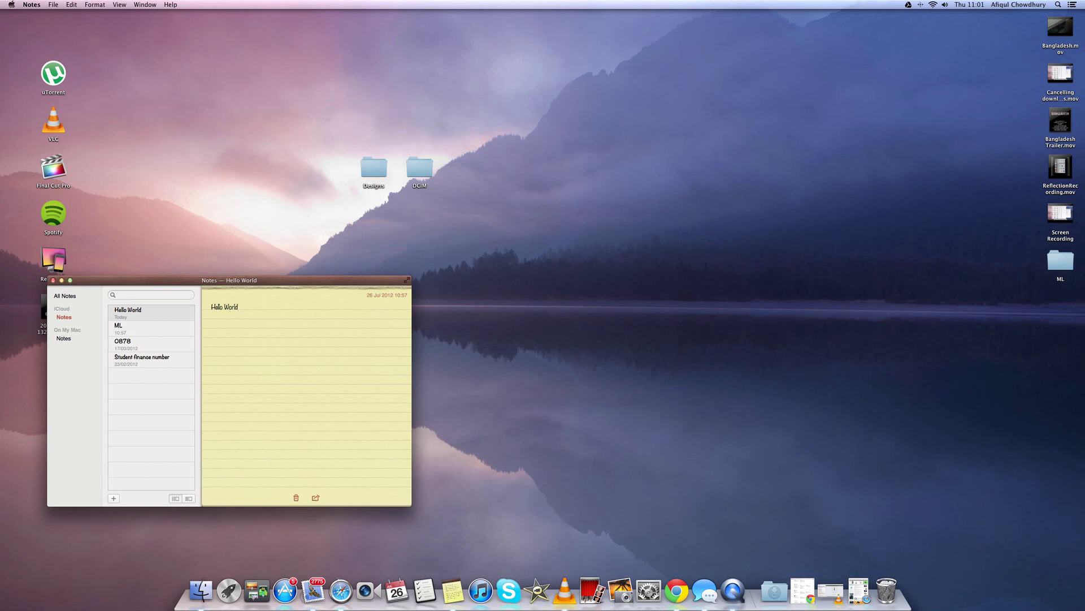
click(70, 340)
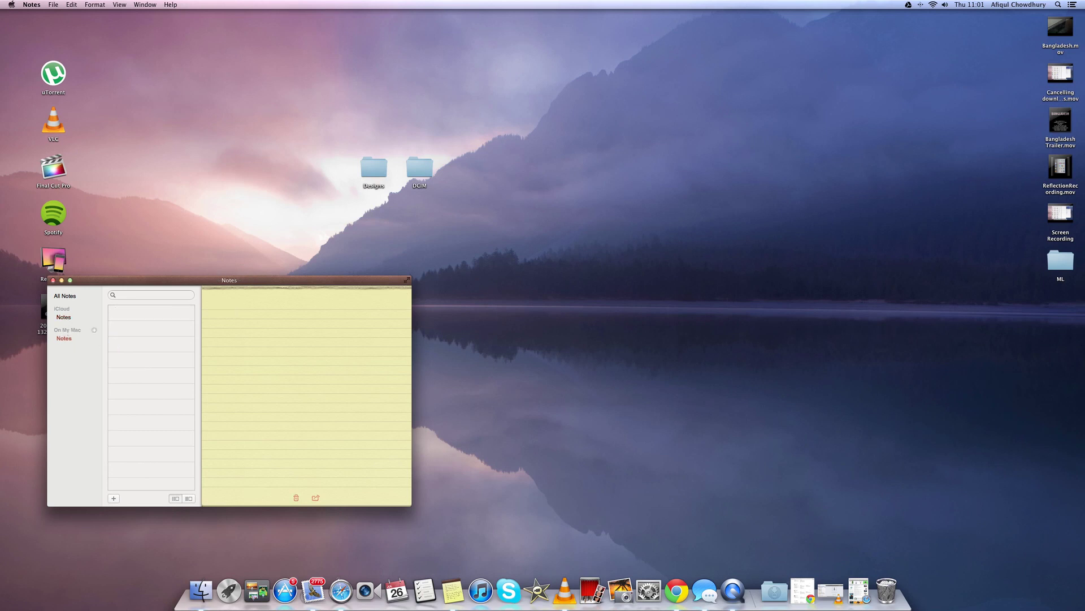
click(115, 498)
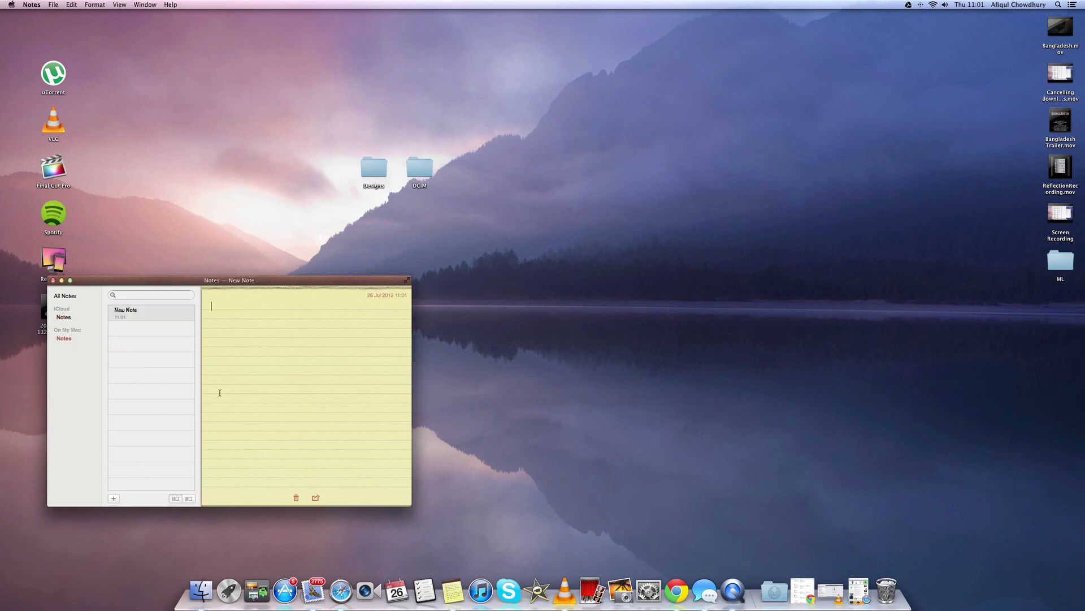
text(Hi!)
- Browse the iCloud and All Notes folders, return to On My Mac, and minimize Notes
click(68, 318)
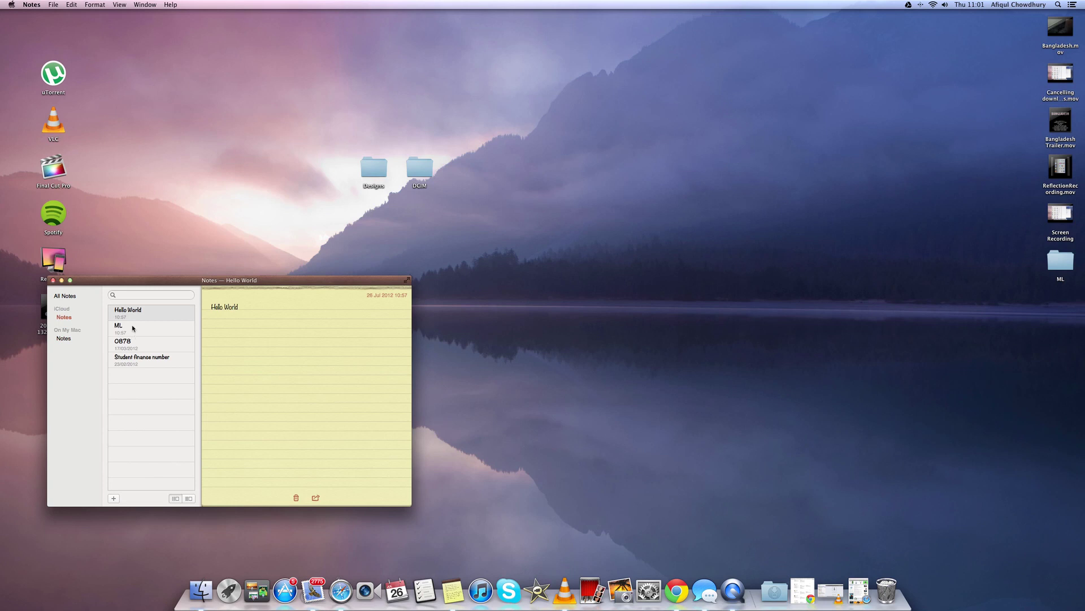
click(70, 297)
click(66, 339)
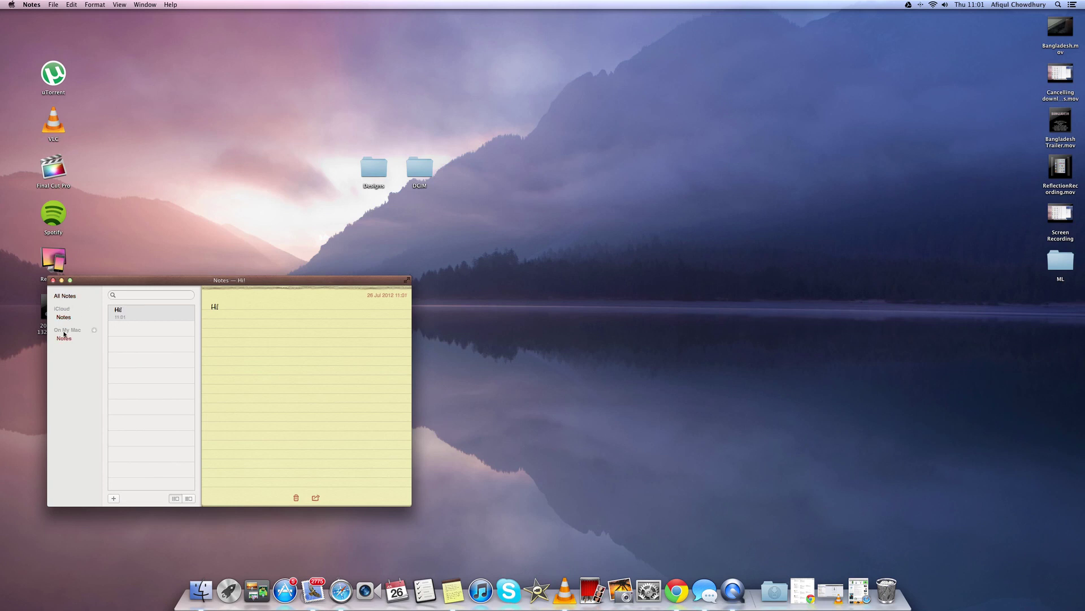
click(61, 281)
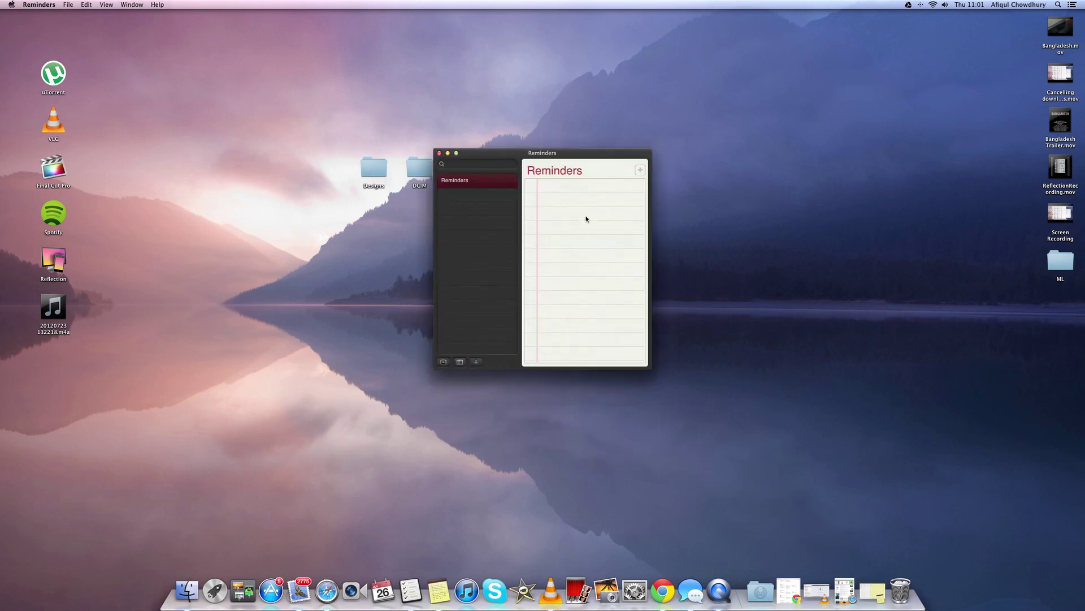
- Add a 'Football Match' reminder and tick it off as completed
click(641, 169)
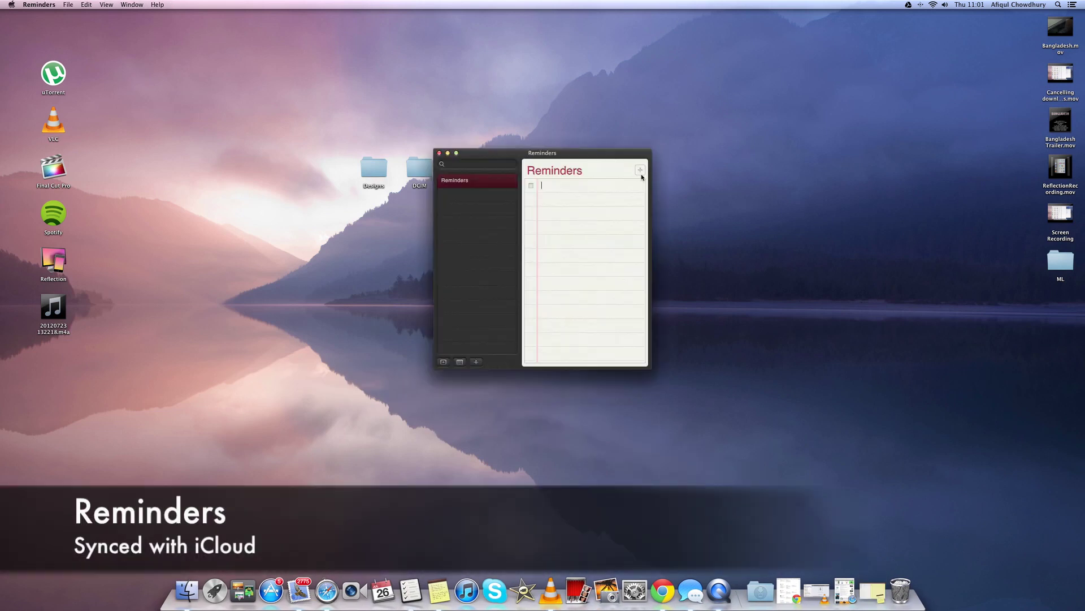
text(Remind)
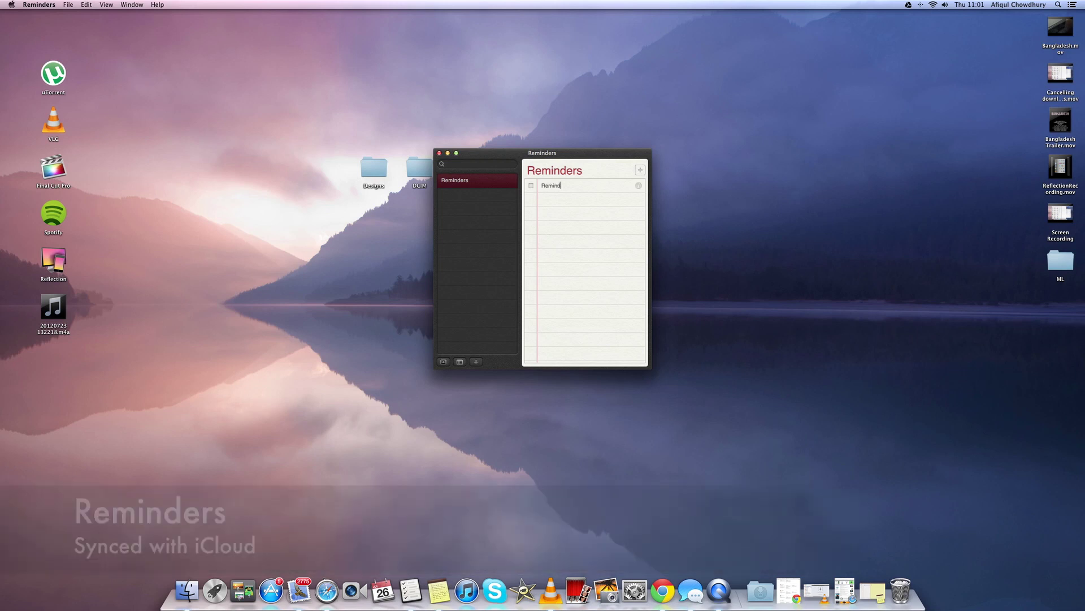
text( me)
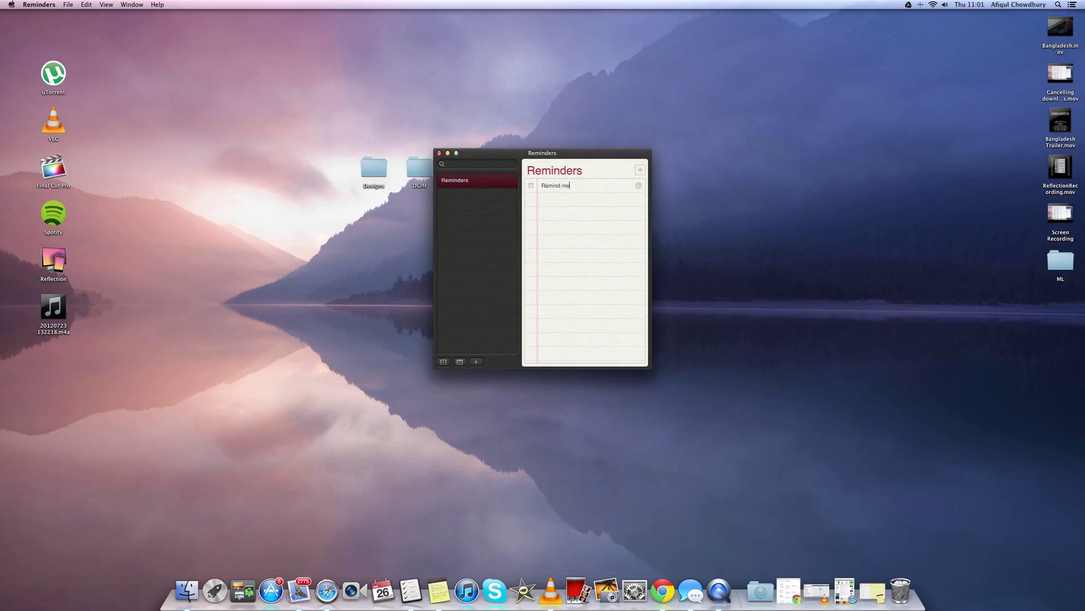
key(BackSpace)
key(BackSpace)
key(BackSpace)
key(BackSpace)
key(BackSpace)
key(BackSpace)
key(BackSpace)
key(BackSpace)
key(BackSpace)
text(Football Match)
click(531, 186)
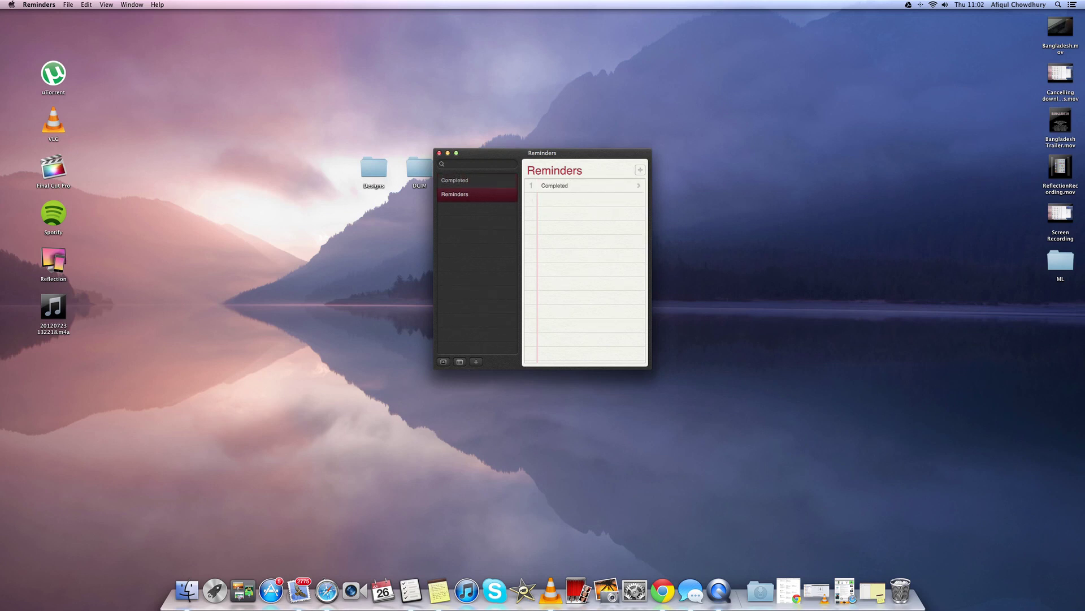
- Toggle the mini-calendar and the lists sidebar on and off, then minimize Reminders
click(461, 365)
click(462, 365)
click(444, 363)
click(445, 365)
click(447, 153)
- In Messages, send the contact 'Hello' followed by a smiley emoji
key(super+0)
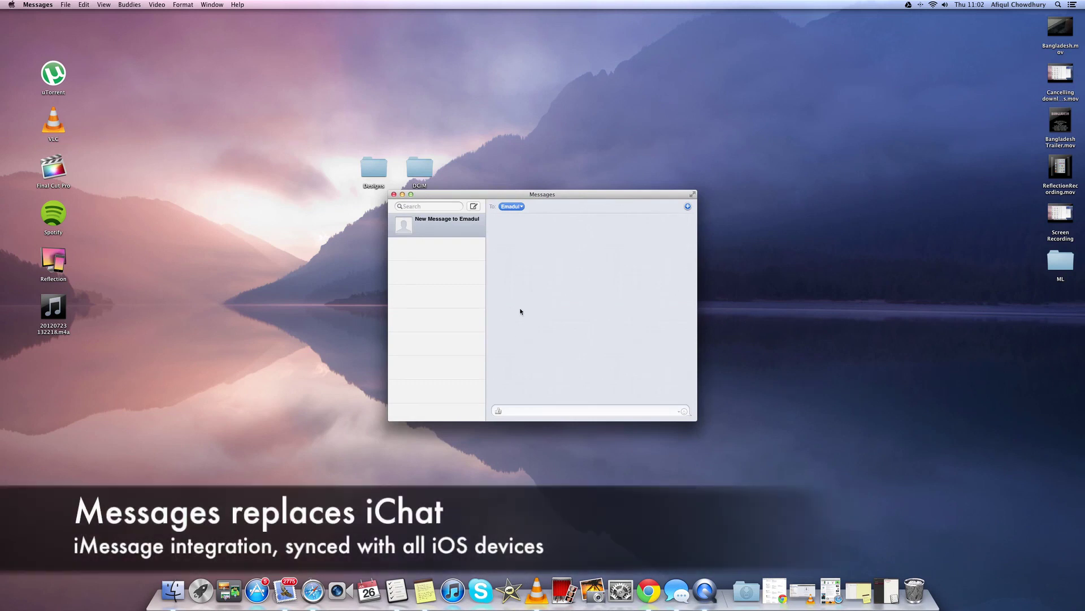
click(533, 411)
text(Hello)
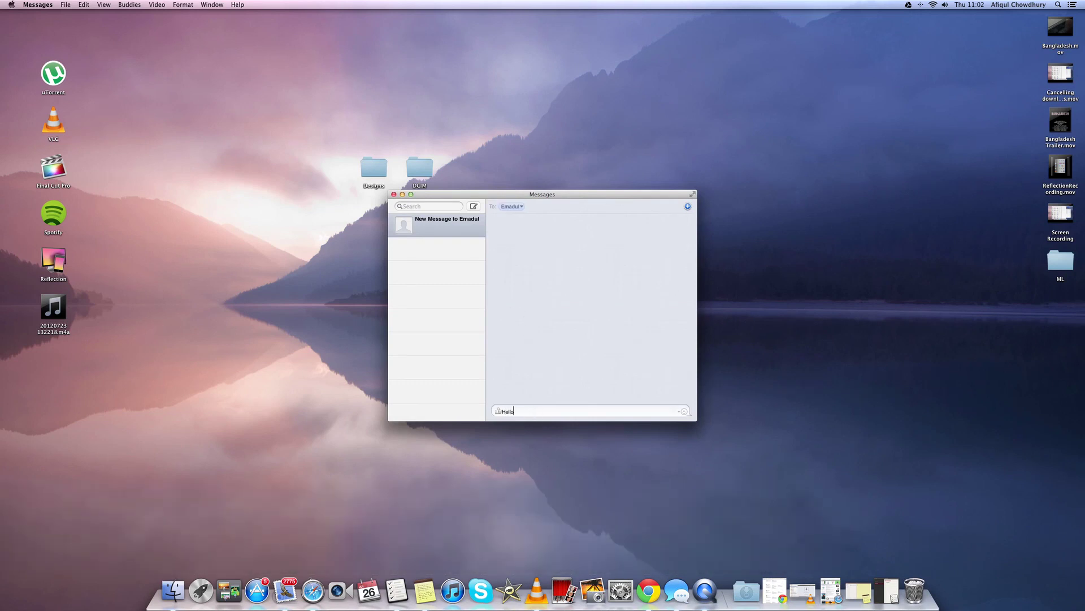
click(500, 408)
click(684, 411)
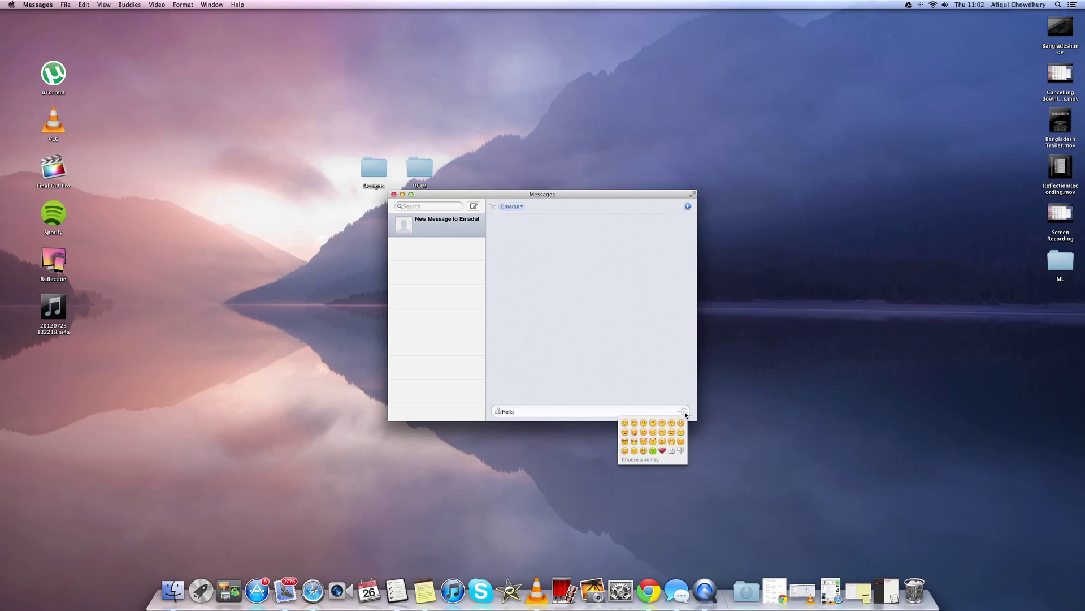
click(624, 424)
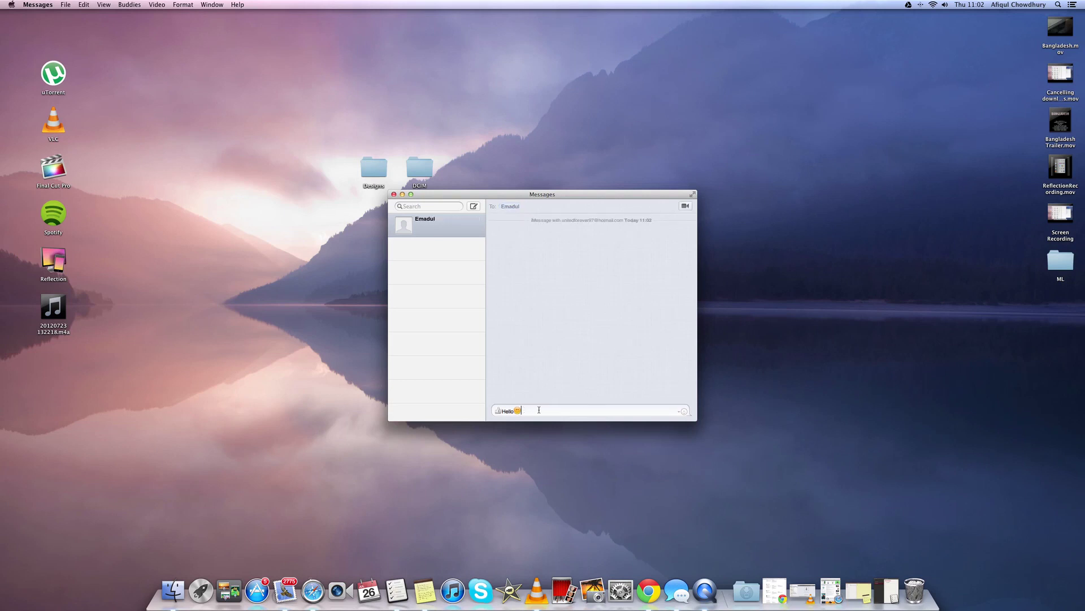
key(Return)
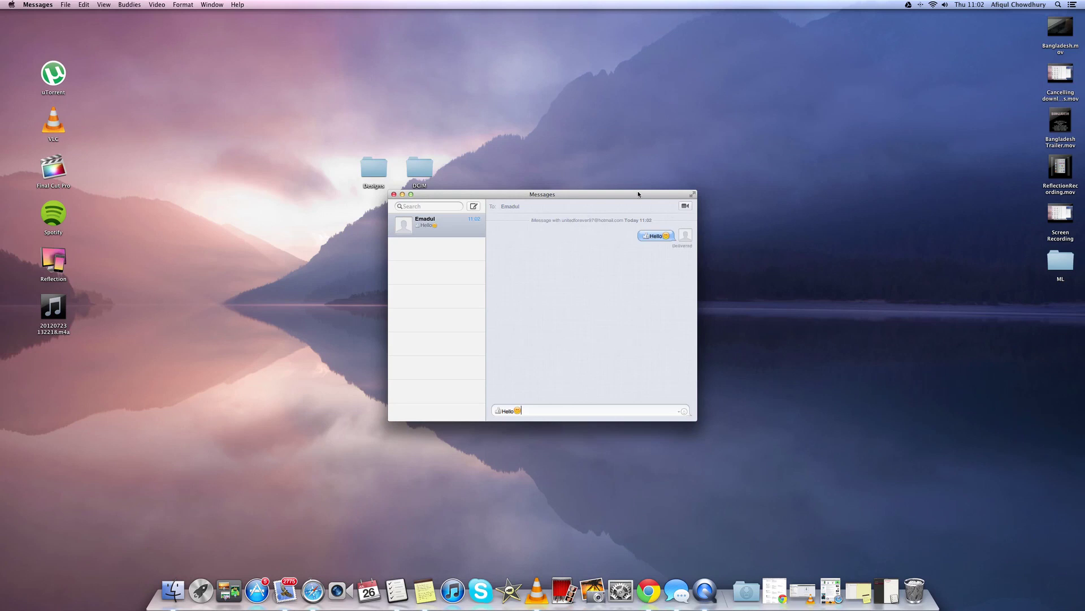
- Check the video call options, dismiss them, and minimize the Messages window
click(683, 207)
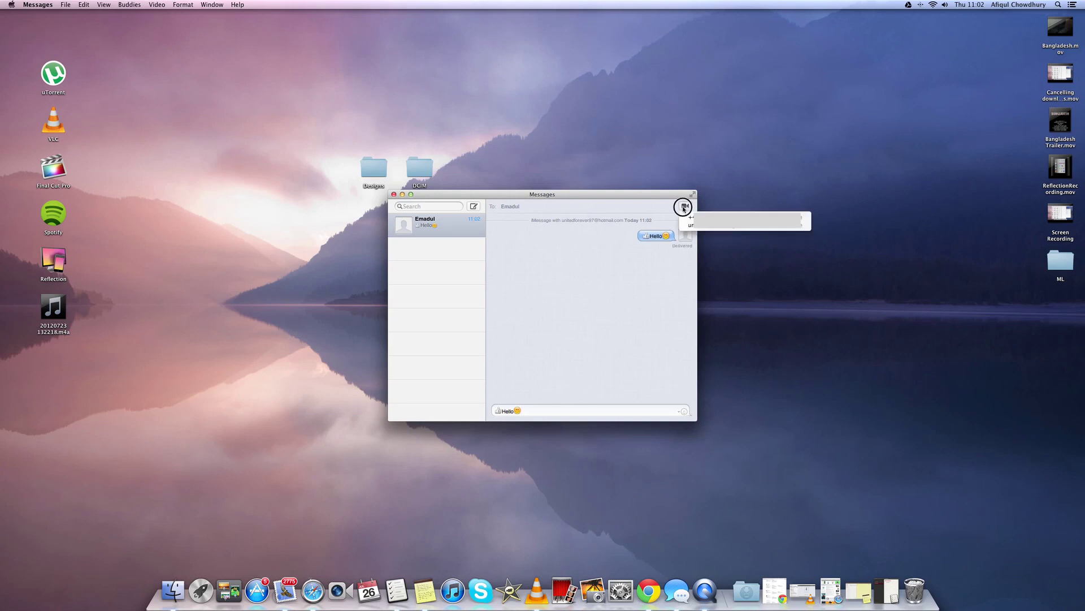
click(633, 210)
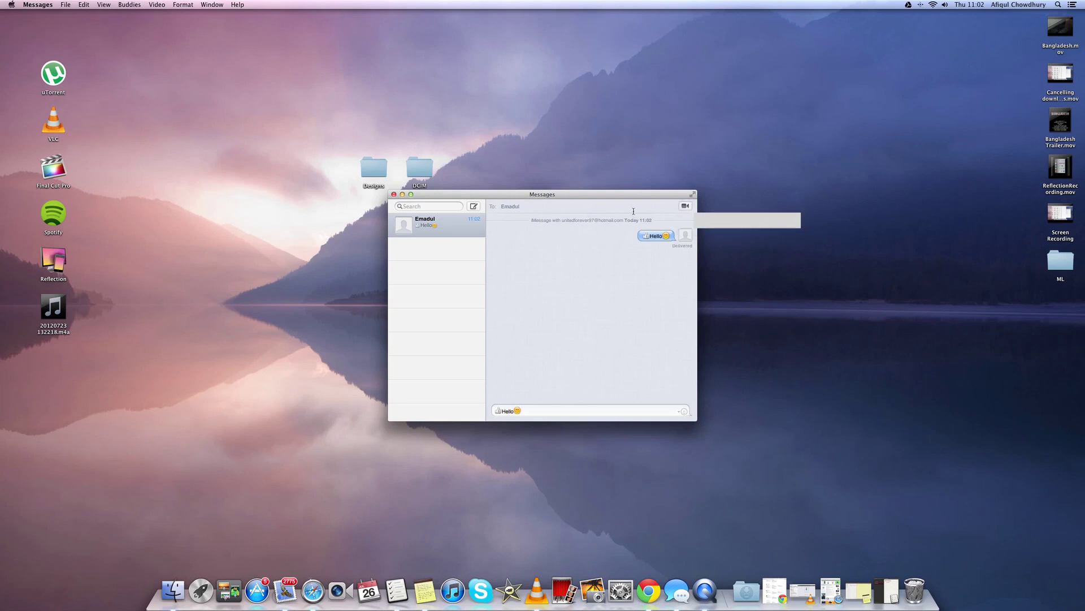
click(404, 196)
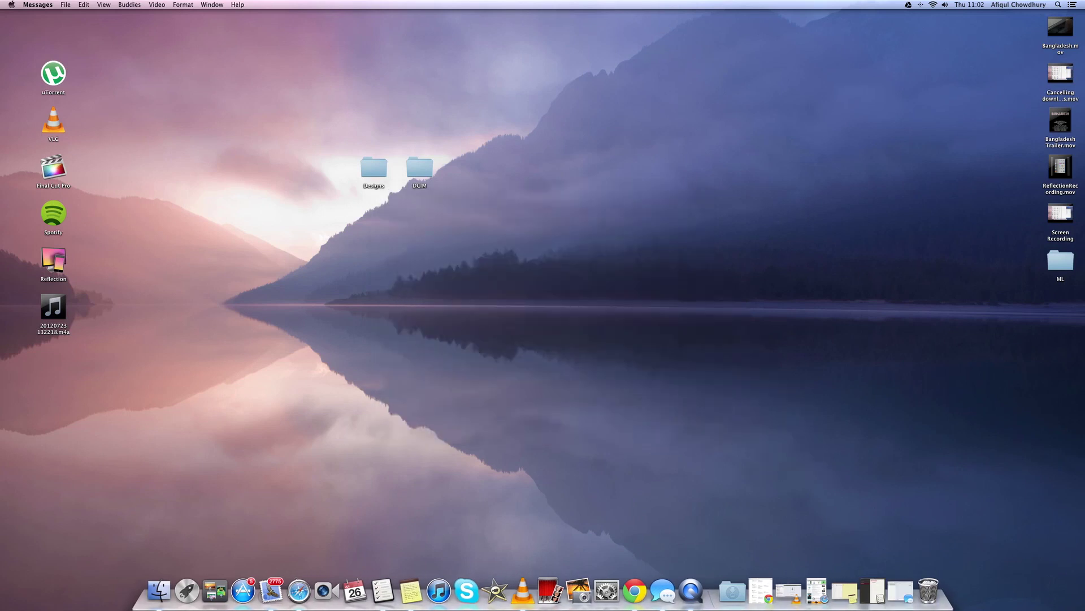
click(901, 591)
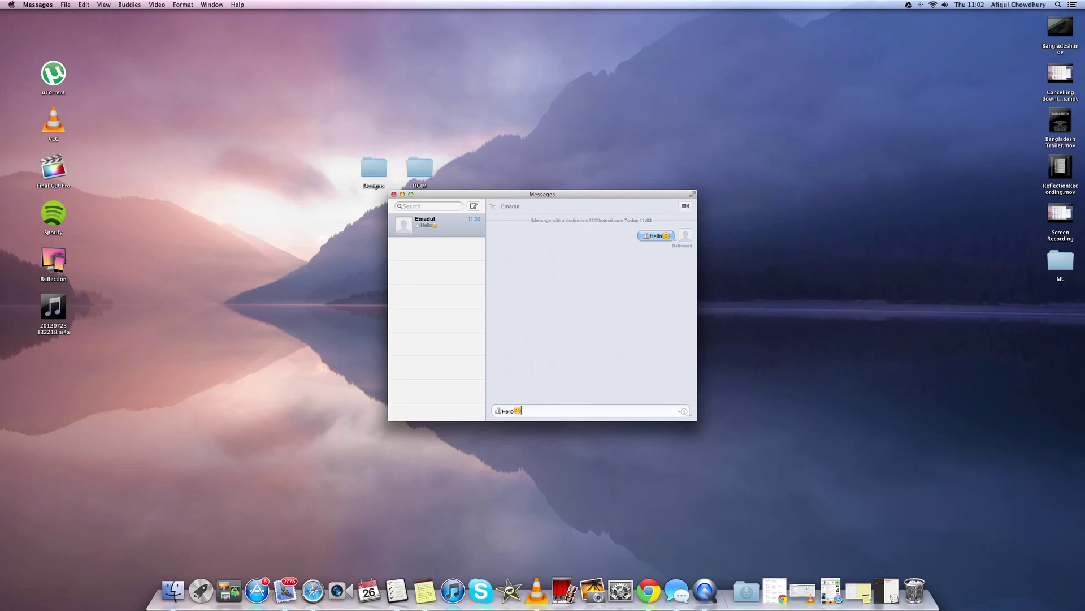
click(472, 399)
key(BackSpace)
click(1054, 169)
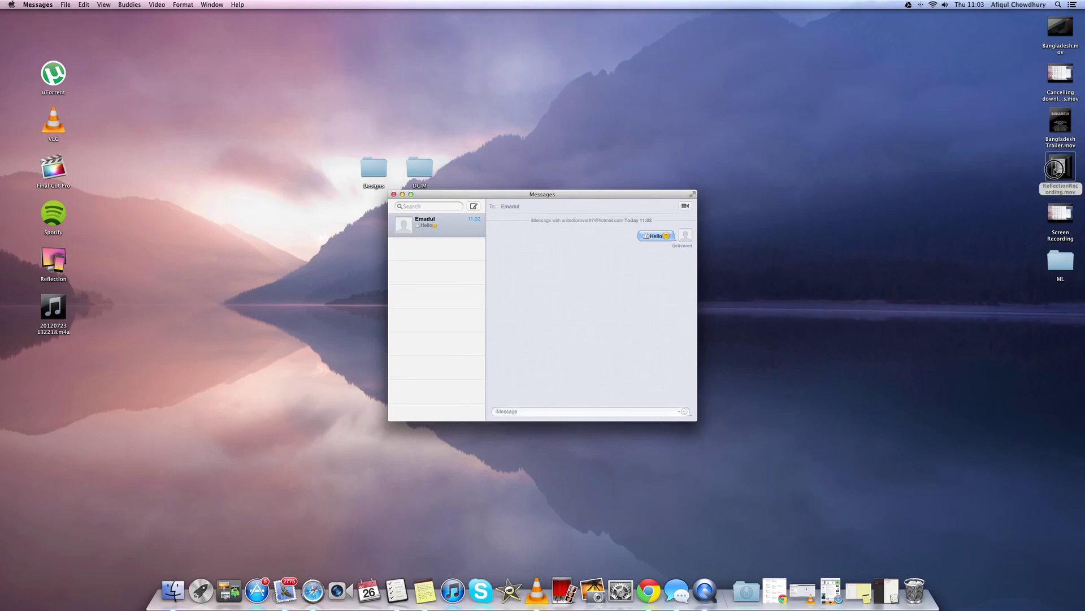
drag(1055, 170, 608, 306)
key(BackSpace)
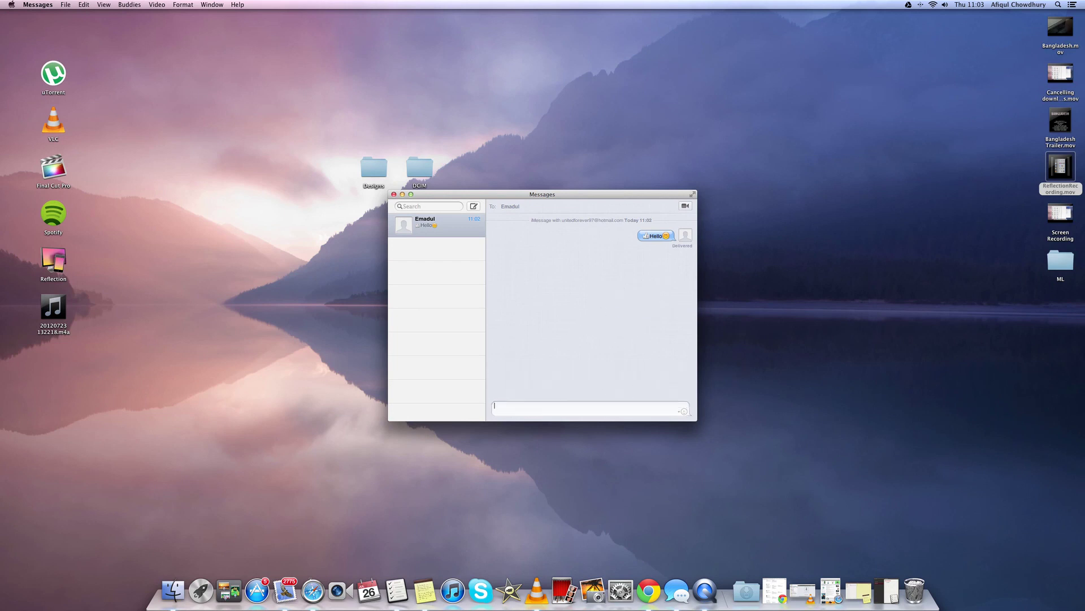
click(403, 195)
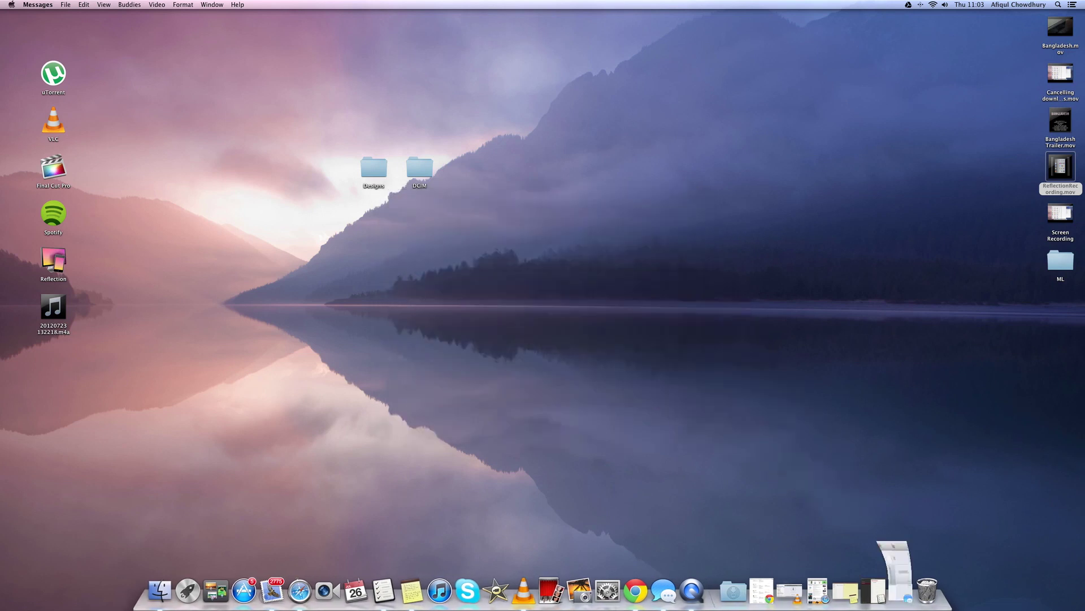
- Clear all Mail notifications from Notification Center
click(1072, 5)
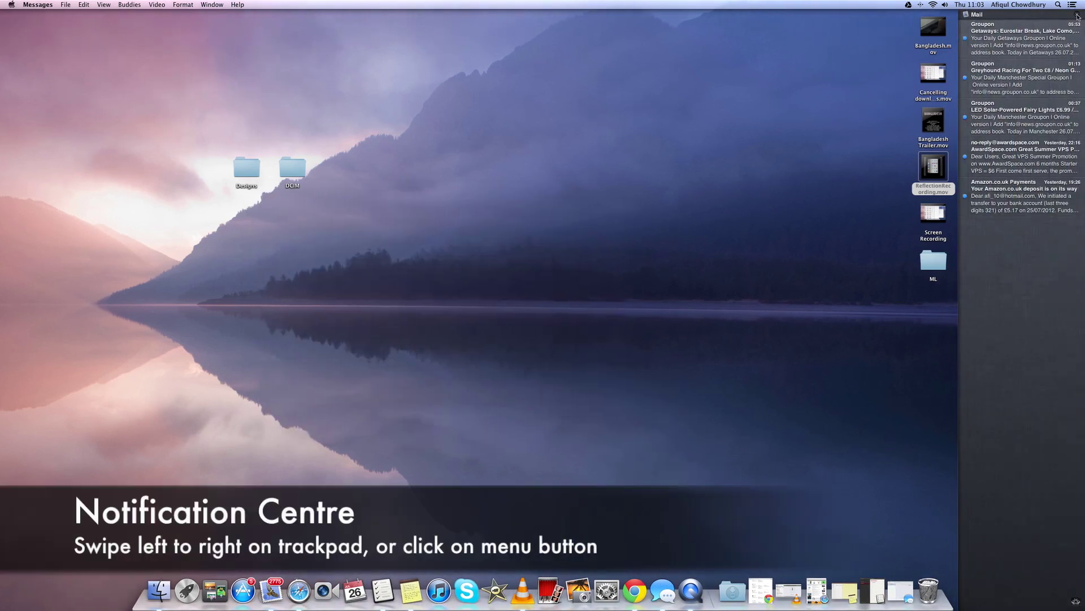
click(1077, 17)
click(1077, 17)
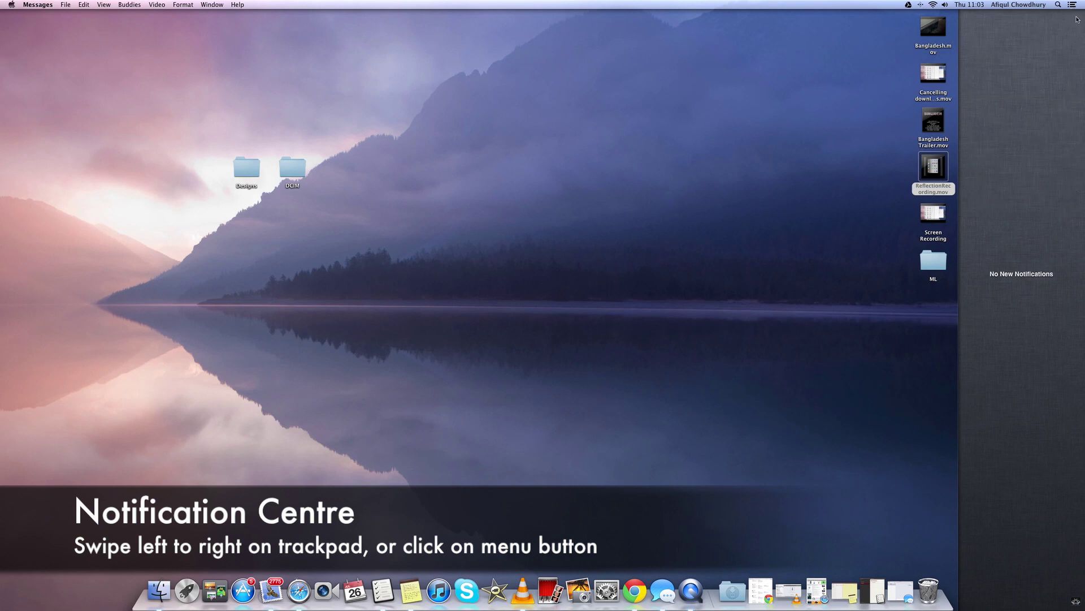
- View and close the Notifications preferences, then open the user accounts menu
click(1077, 603)
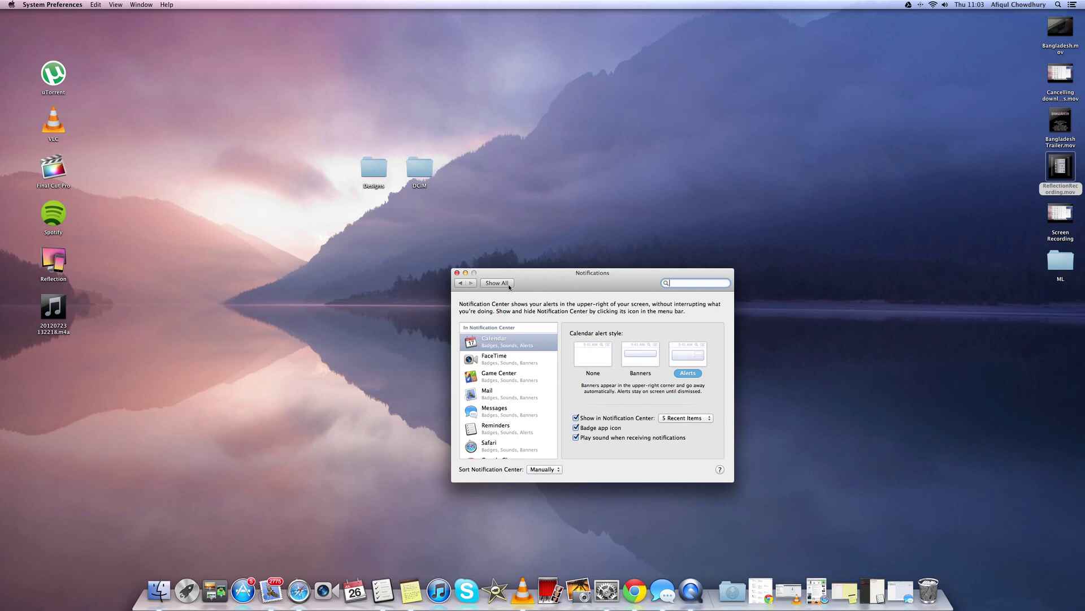
click(456, 273)
click(1019, 4)
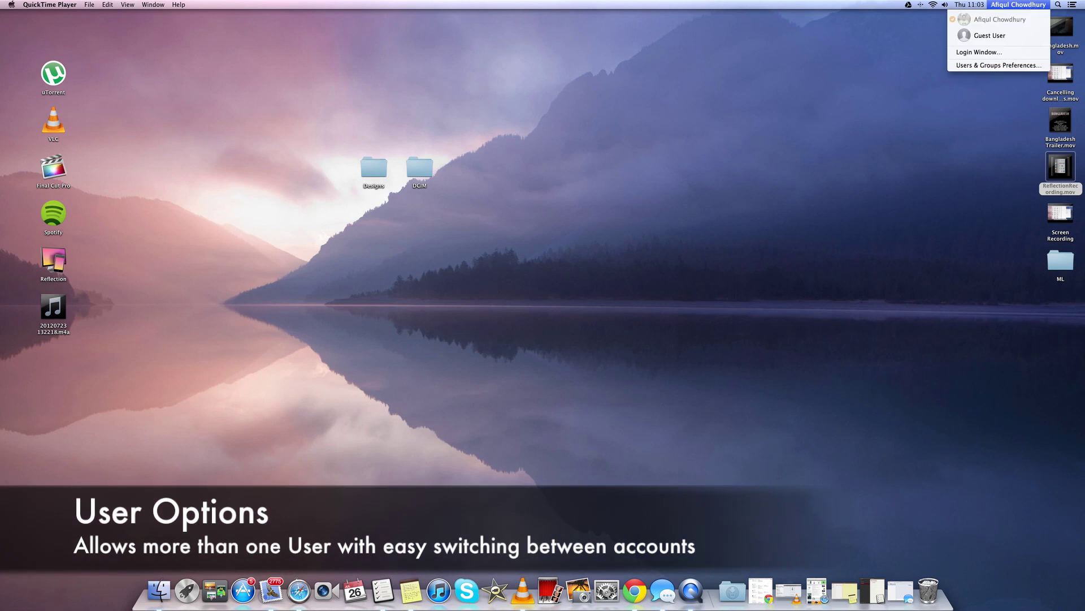
- Open Users & Groups preferences to review the admin and Guest User accounts, then close it
click(998, 66)
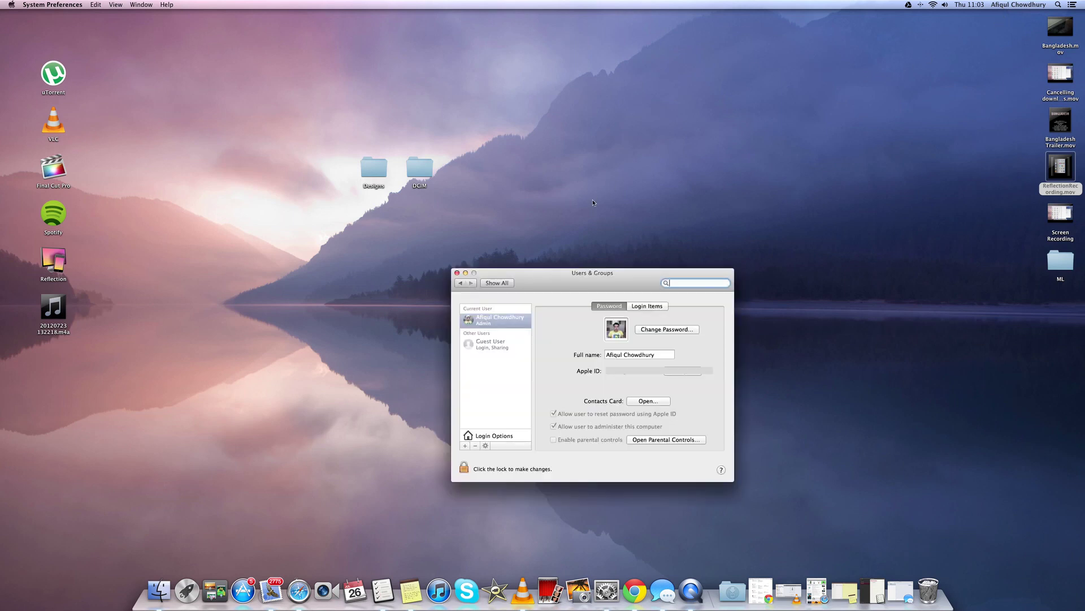
click(457, 273)
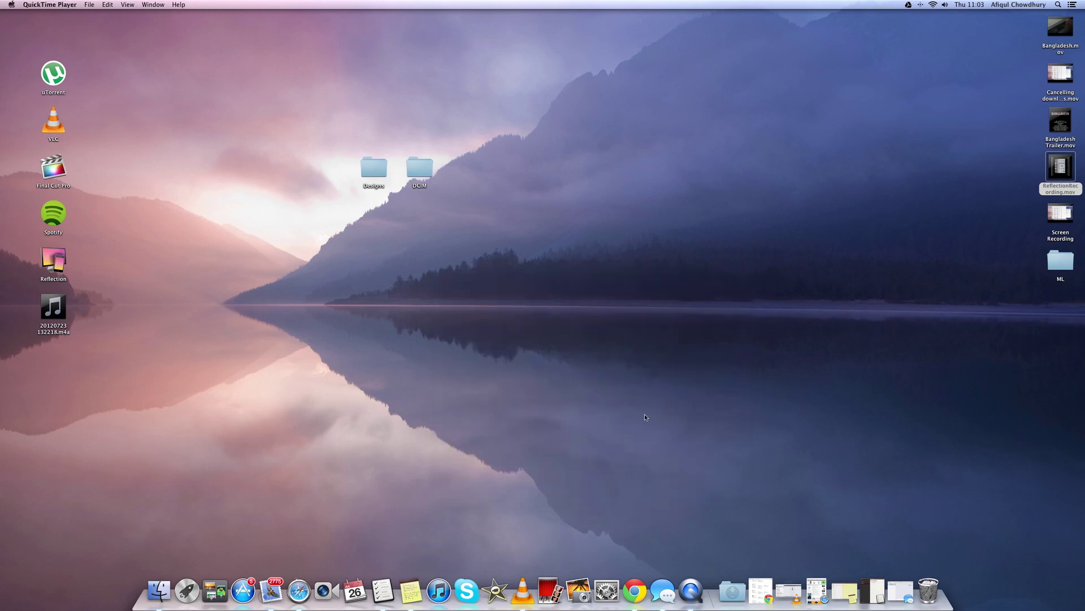
- Restore the note and dictate 'Hello' so it reads 'Hi! Hello'
click(851, 591)
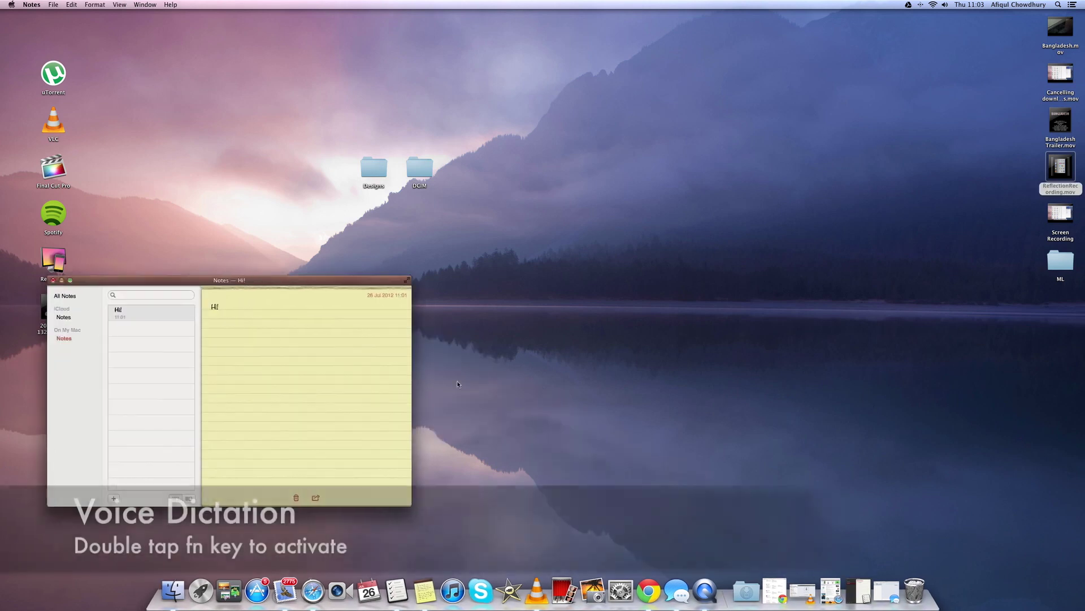
key(fn)
key(fn)
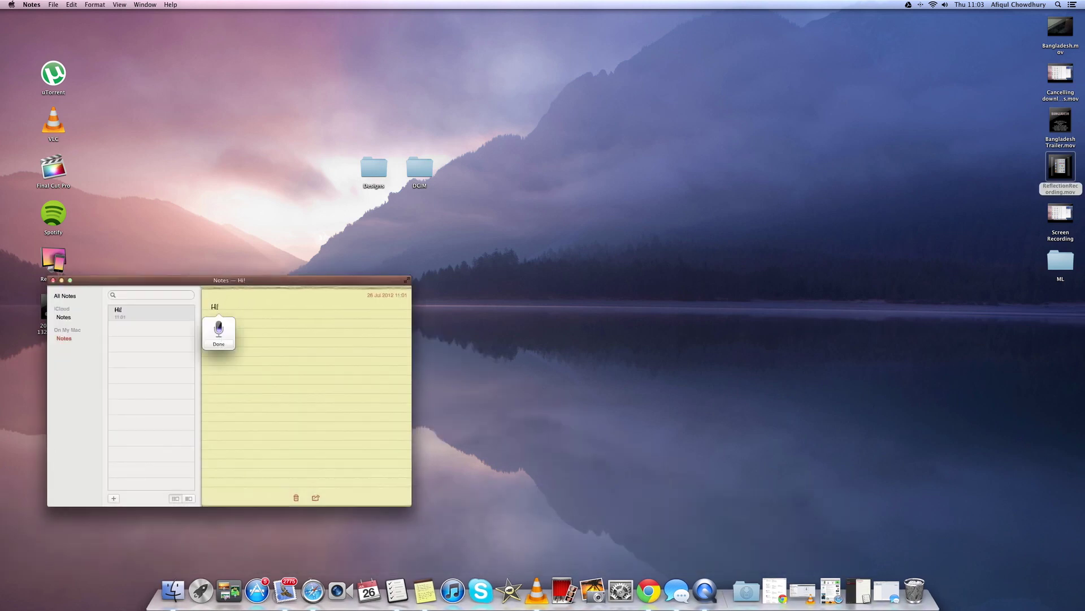
click(222, 343)
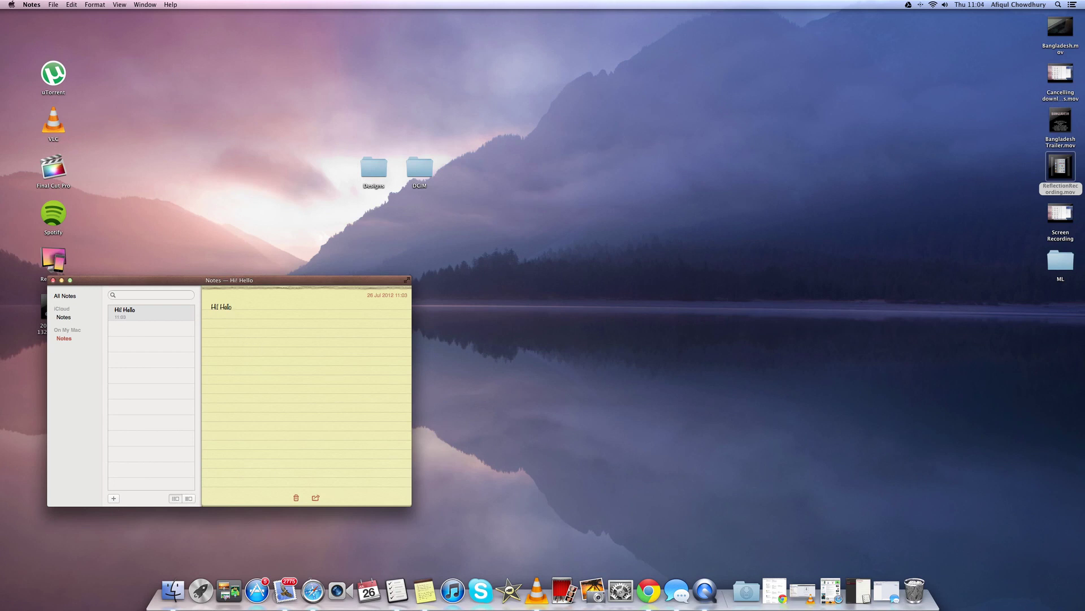
click(311, 590)
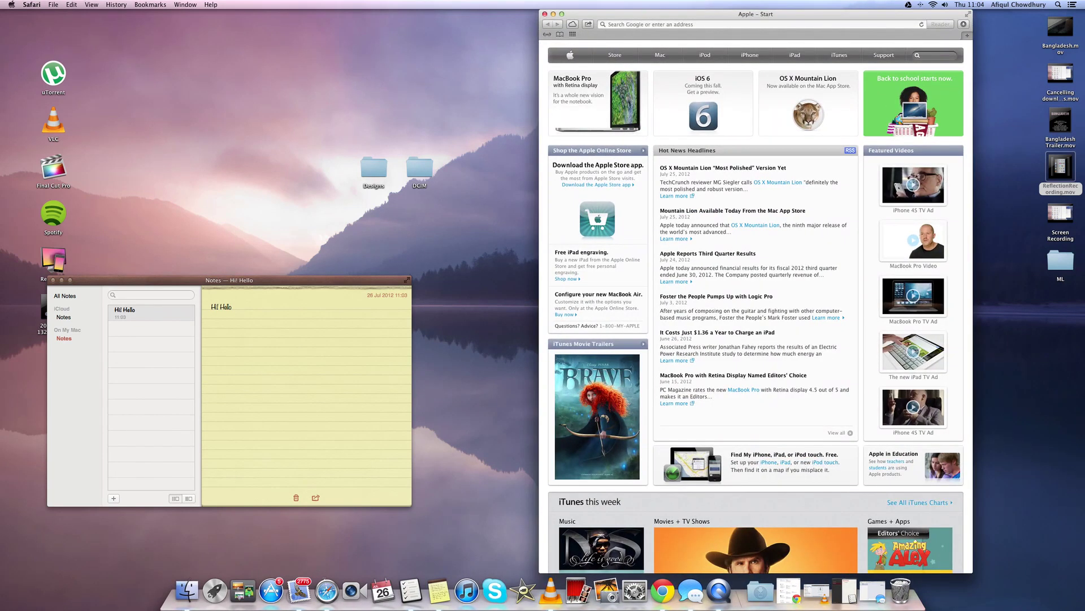
click(573, 25)
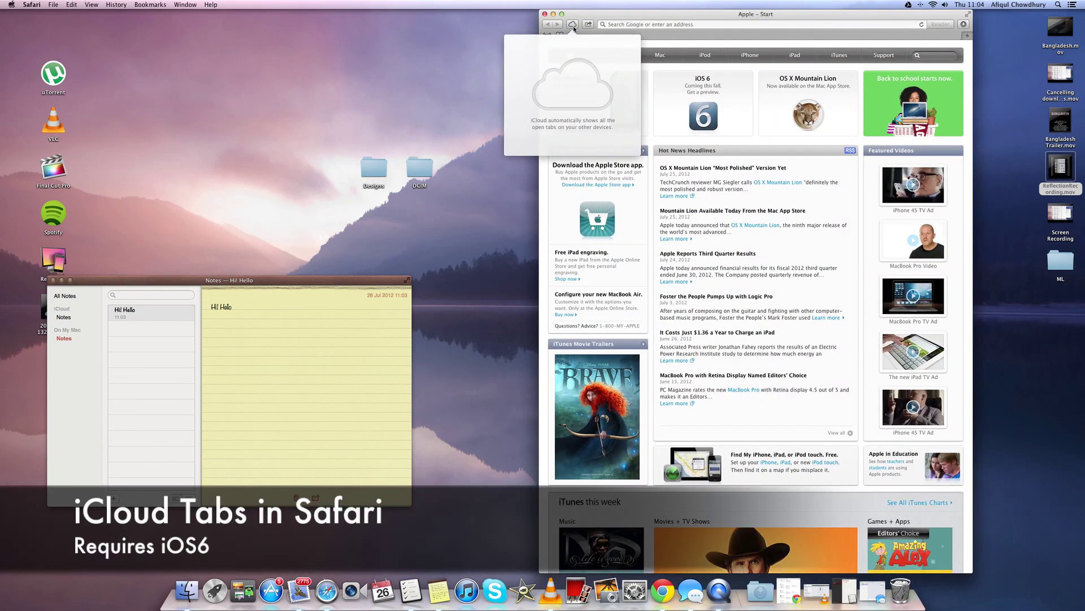
click(573, 27)
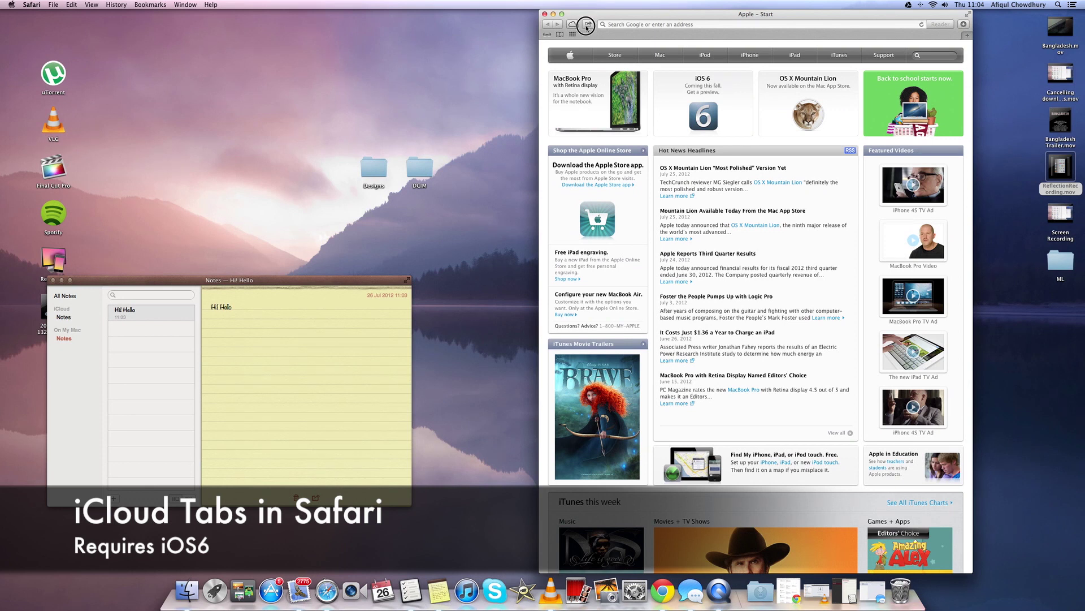
click(589, 26)
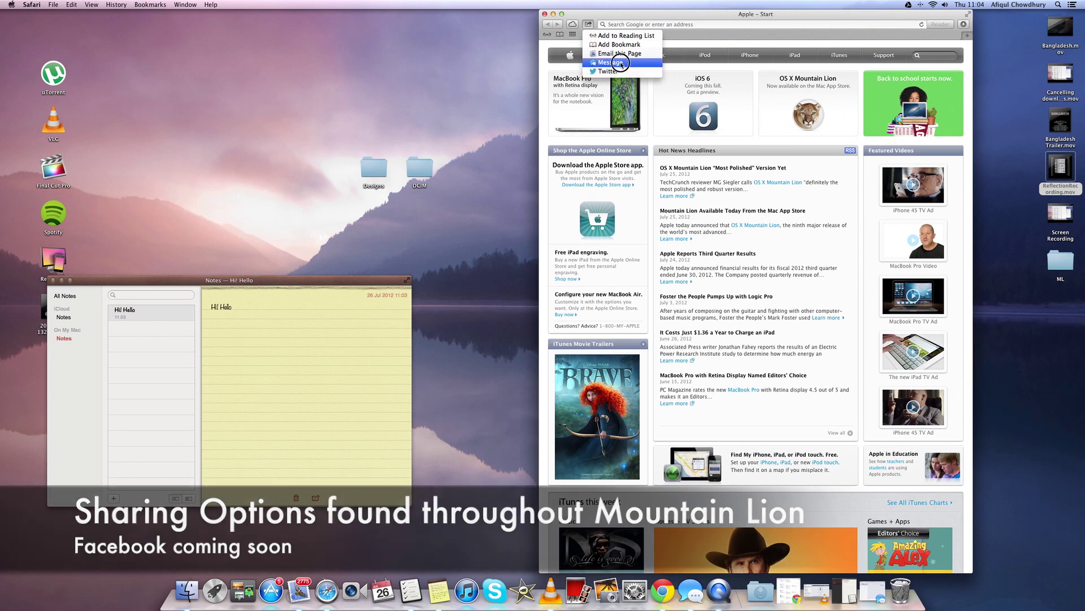
key(Escape)
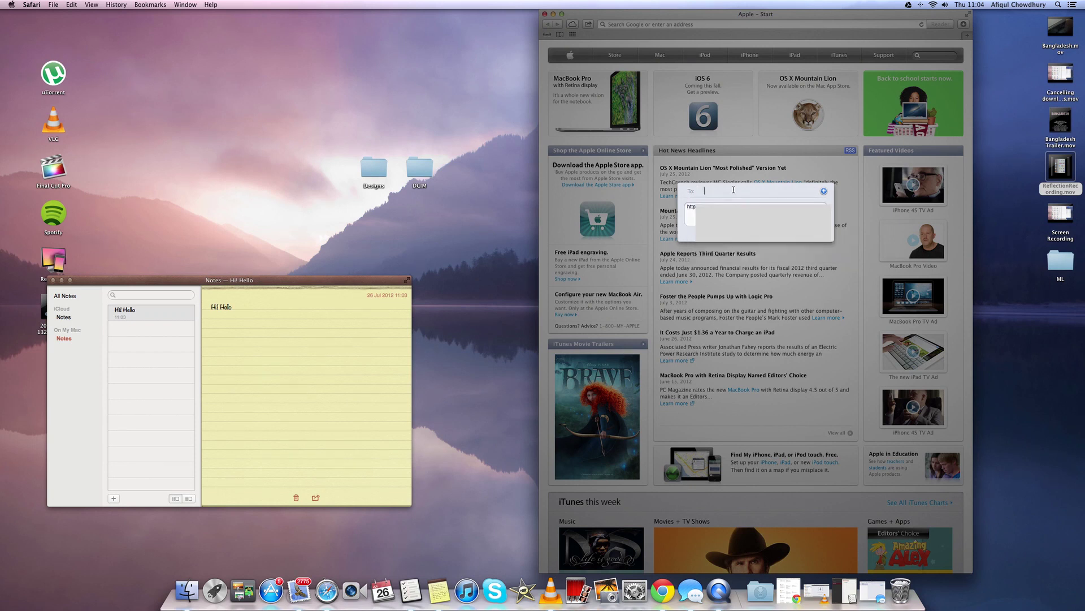
key(Escape)
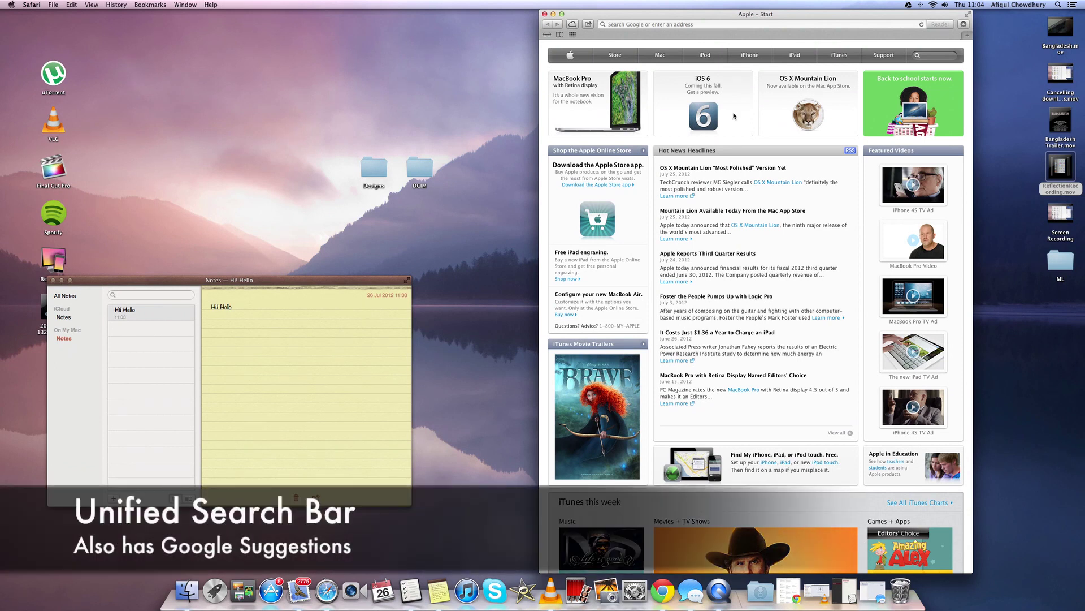
- Search the web for 'football' from Safari's address bar, then close the Safari window
click(690, 25)
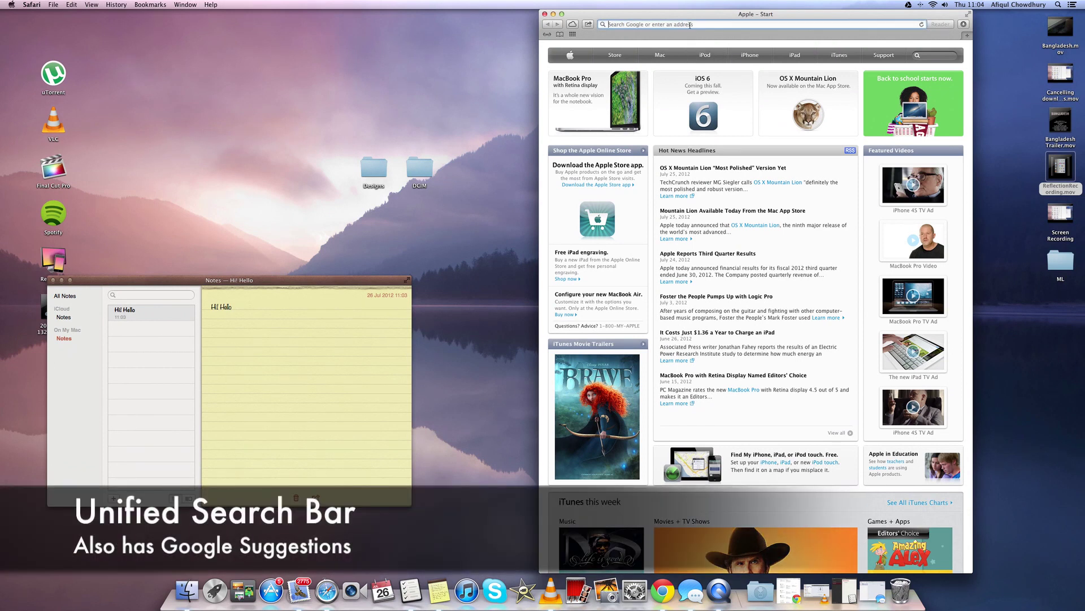
text(football)
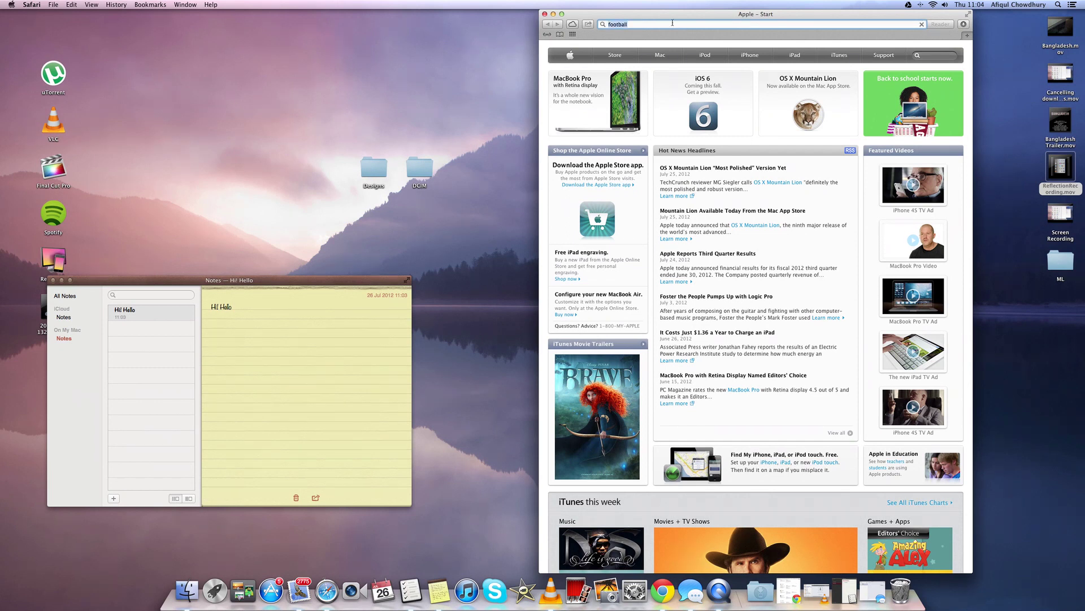
key(Return)
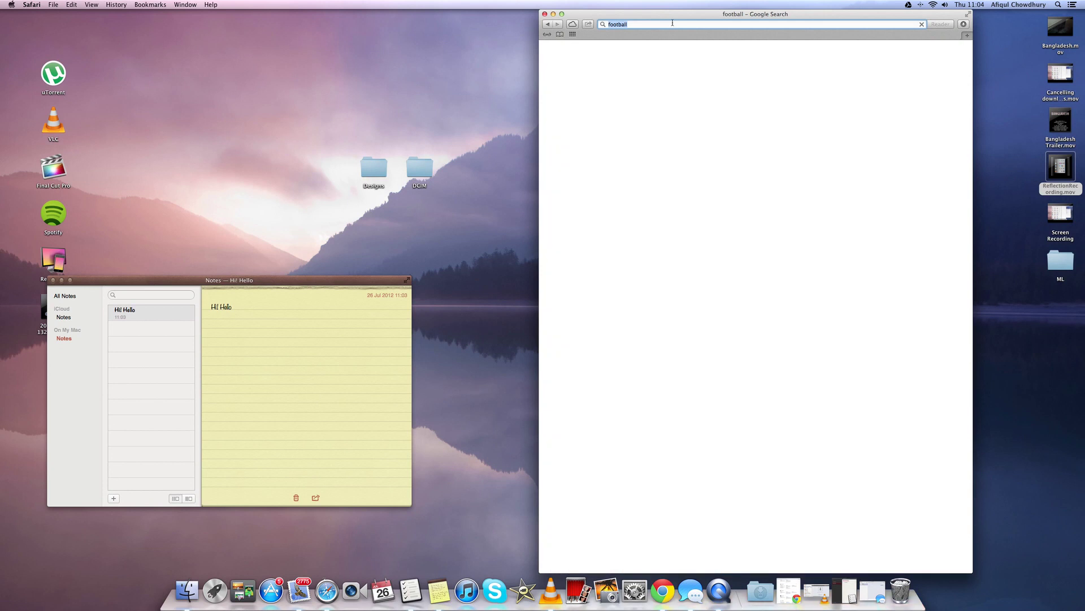
text(google)
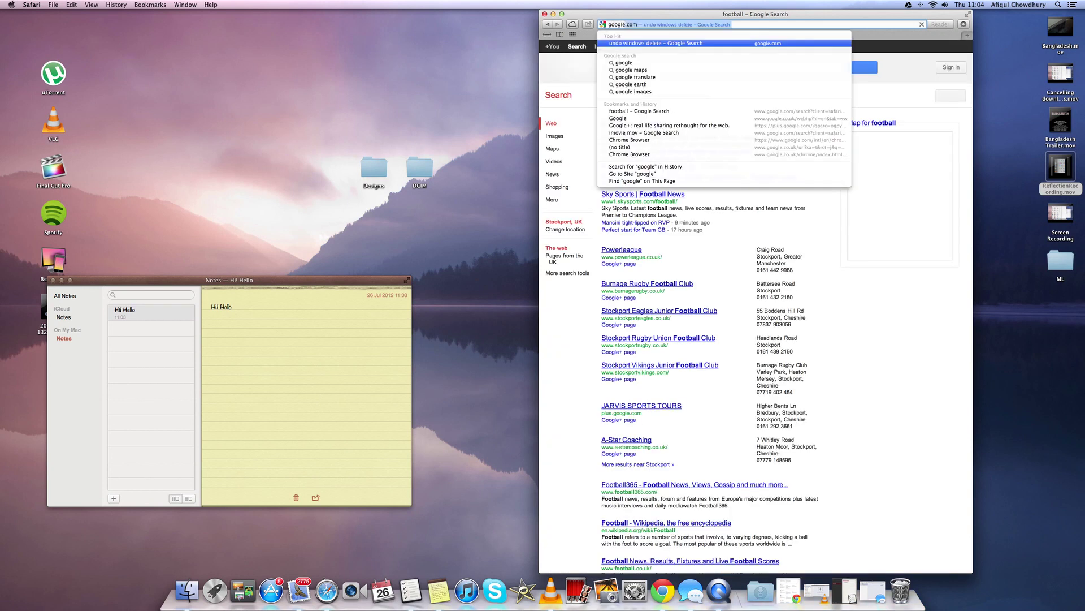
text(.com)
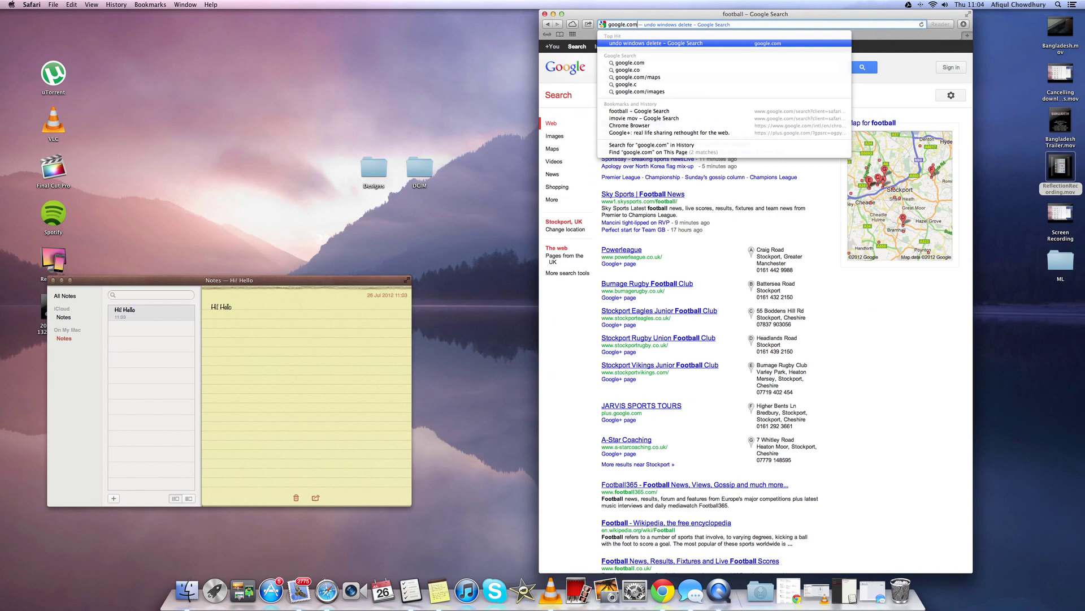
click(676, 129)
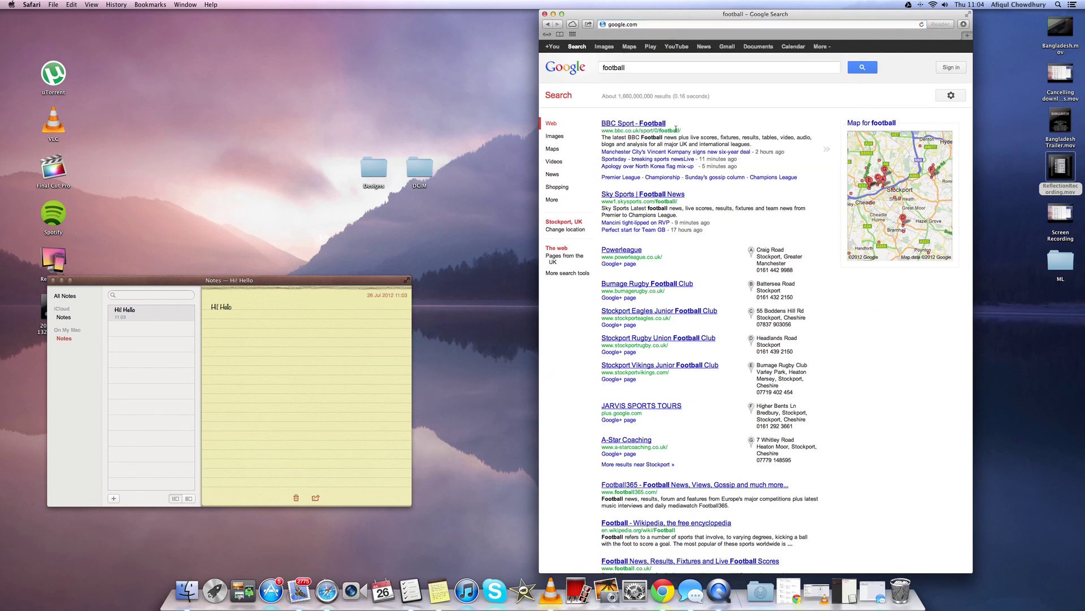
click(545, 14)
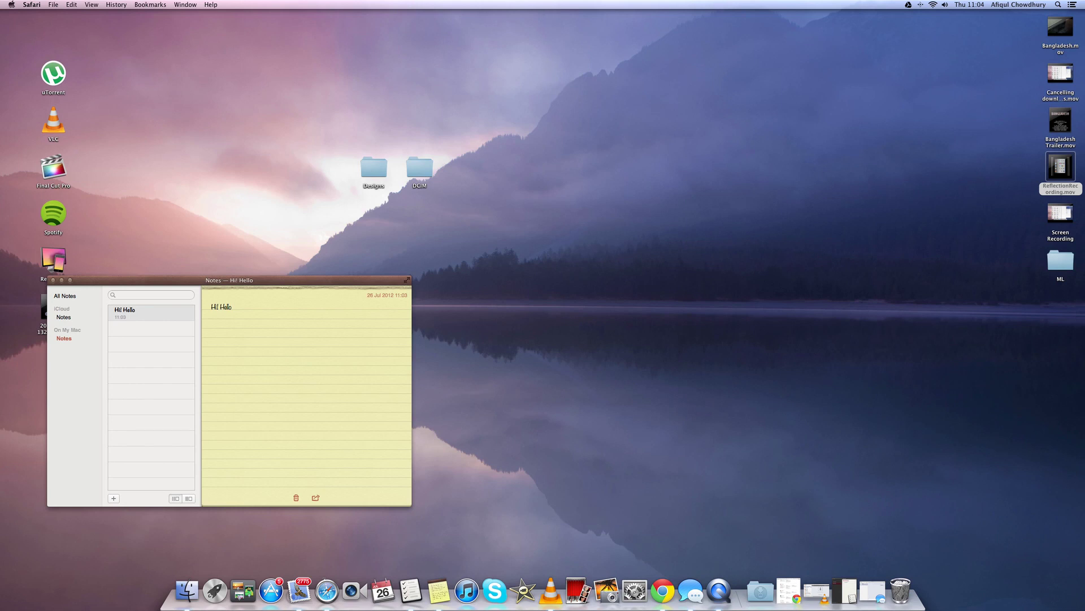
- Open Launchpad and swipe between its app pages
key(F4)
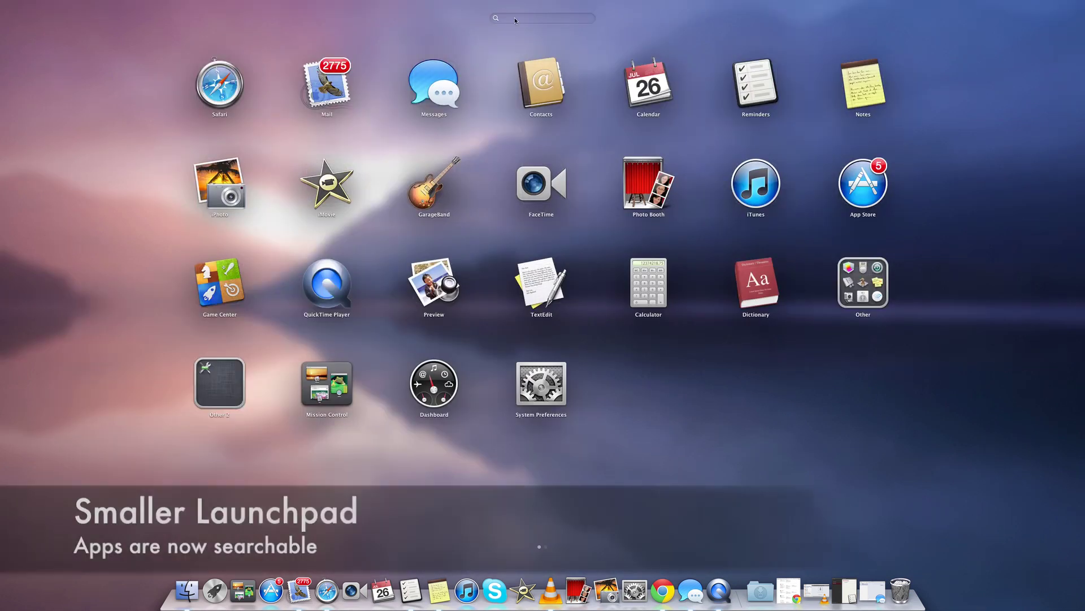
scroll(673, 151, right, 3)
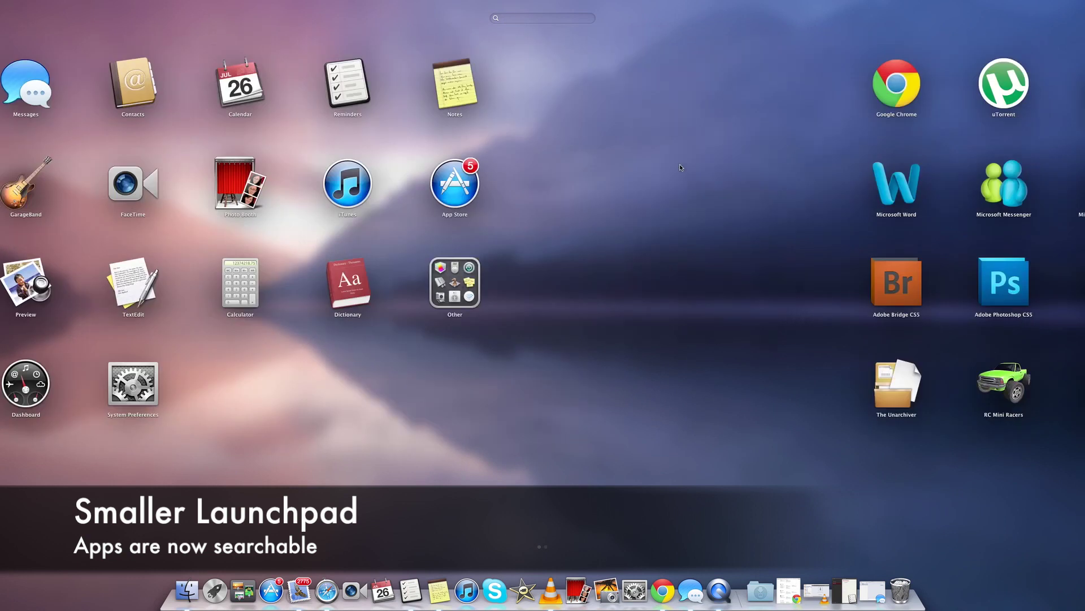
scroll(673, 151, left, 3)
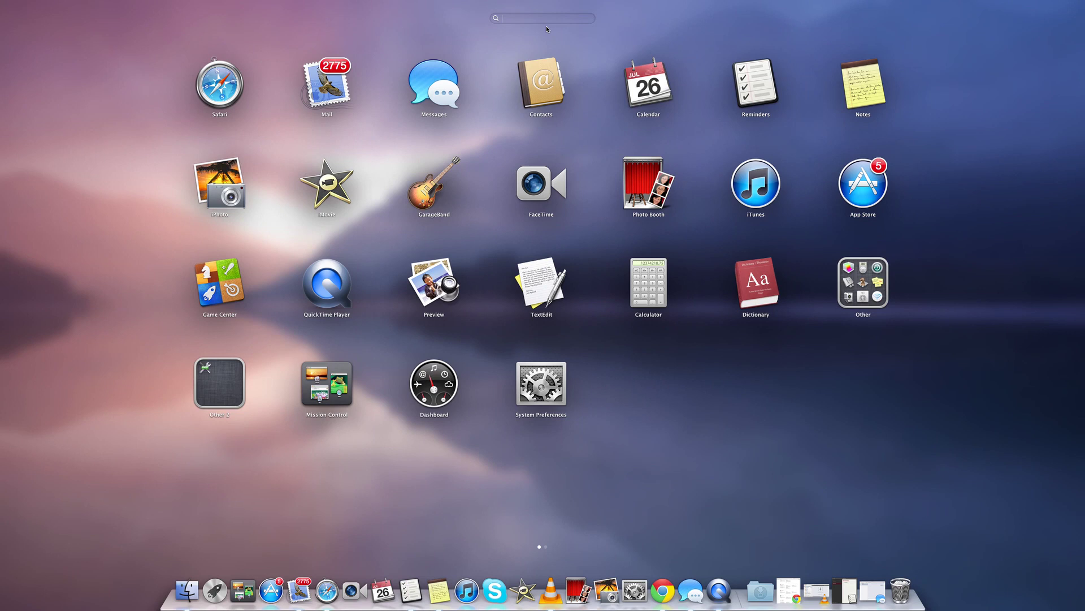
- Search the apps for GarageBand, clear the search, and launch Game Center
text(garag)
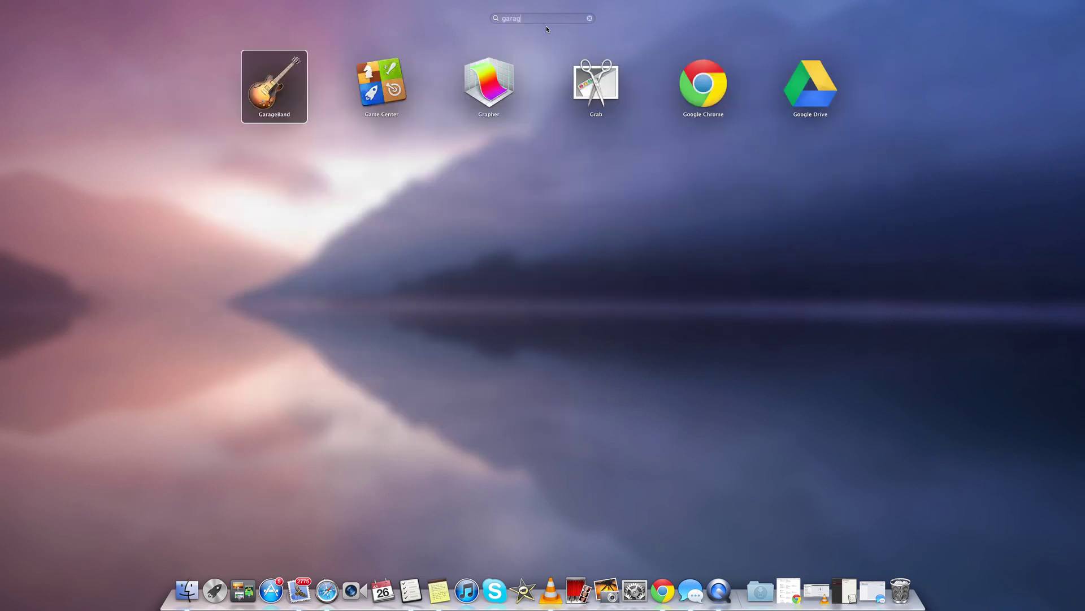
text(e)
key(BackSpace)
key(BackSpace)
key(BackSpace)
key(BackSpace)
key(BackSpace)
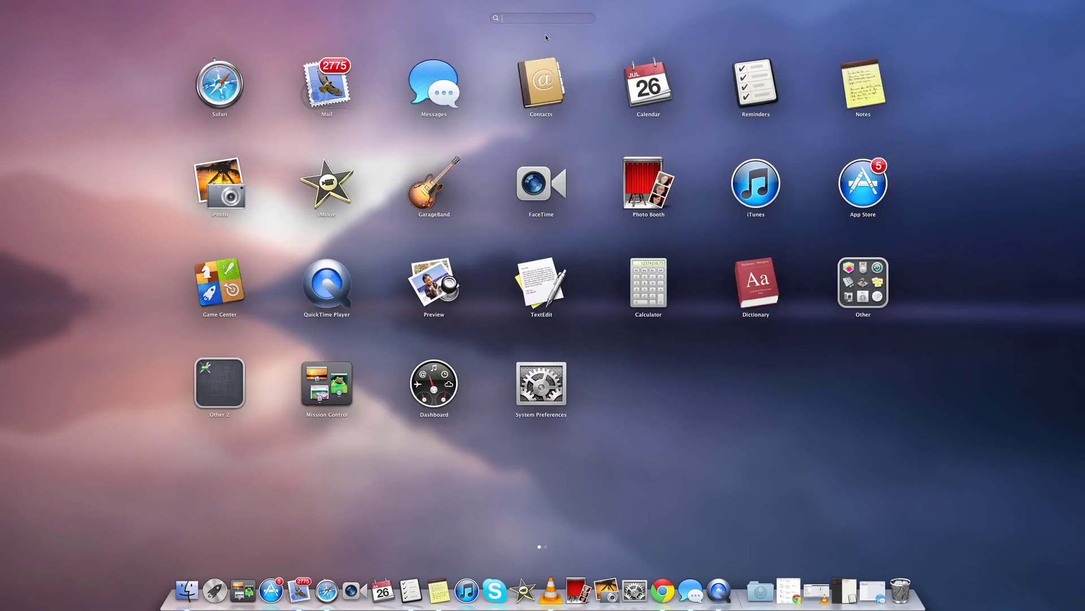
click(537, 51)
key(F4)
click(245, 299)
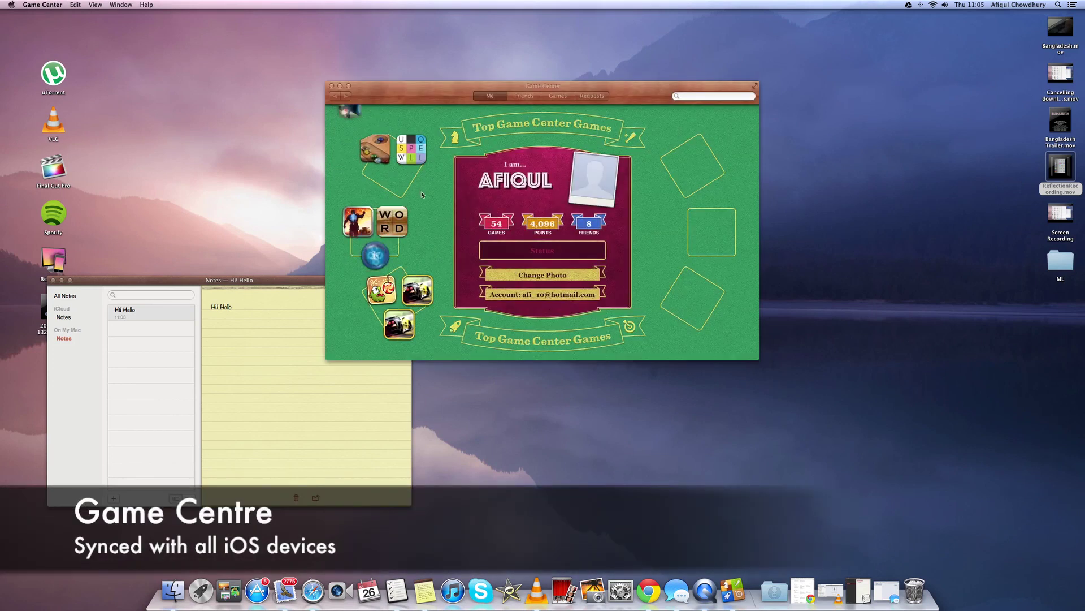
- Type 'playing' as the Game Center status, erase it, and minimize the window
click(522, 254)
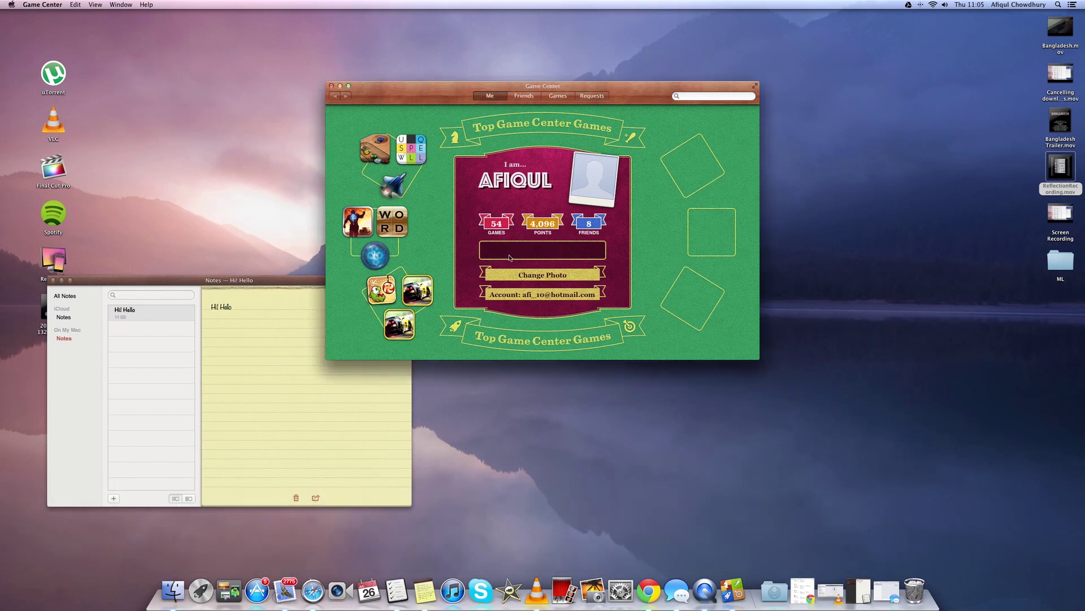
text(playing)
key(BackSpace)
key(BackSpace)
key(BackSpace)
key(BackSpace)
key(BackSpace)
key(BackSpace)
key(BackSpace)
click(340, 86)
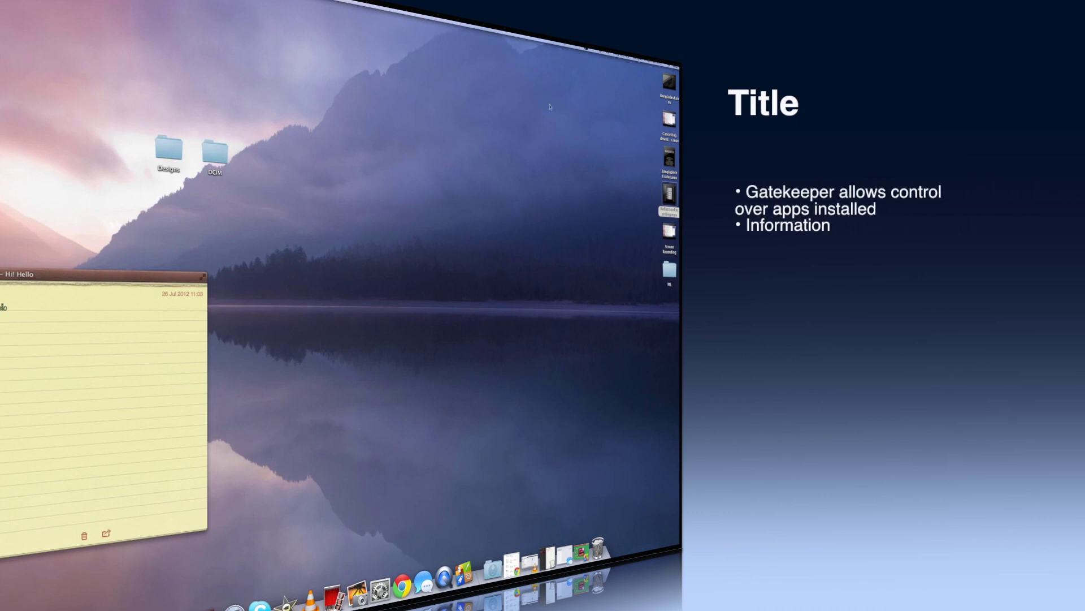
- Show Launchpad and Notification Center, then search Spotlight for 'gatekeeper' and open its settings
key(F4)
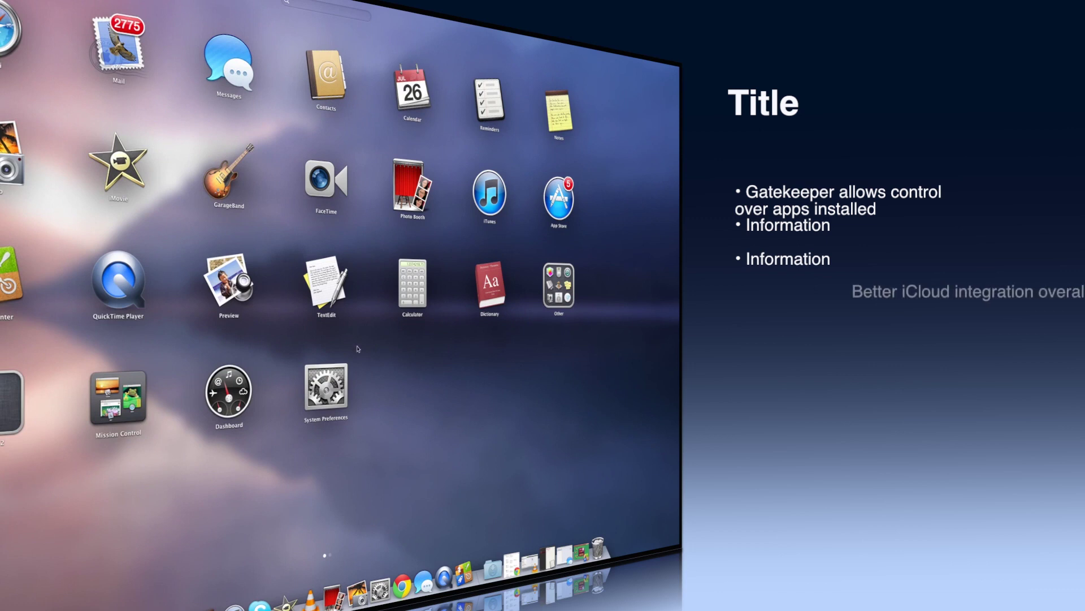
click(358, 348)
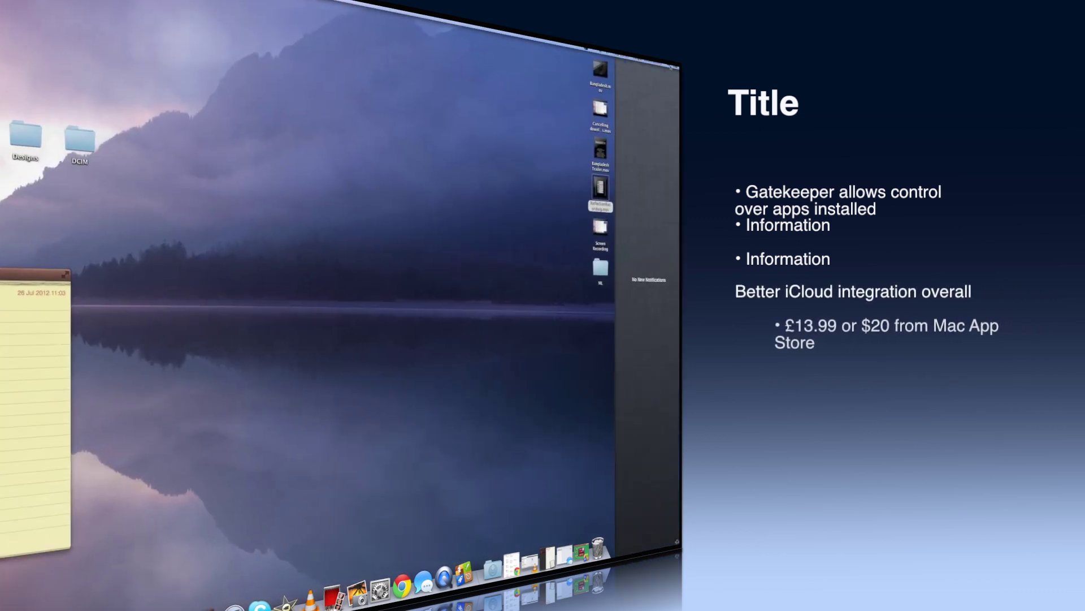
key(super+space)
text(ga)
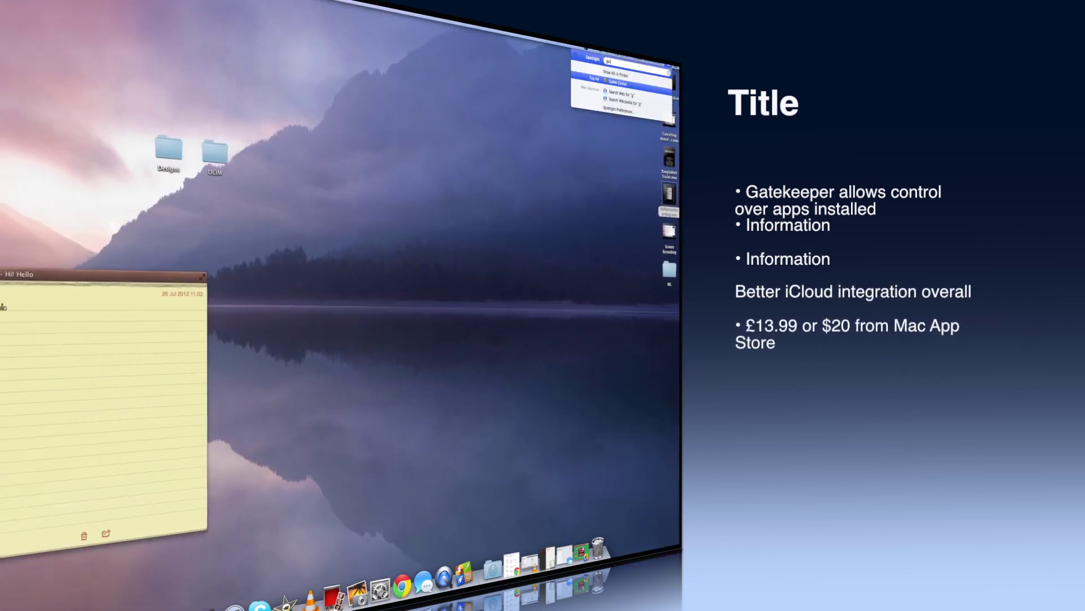
text(tekeeper)
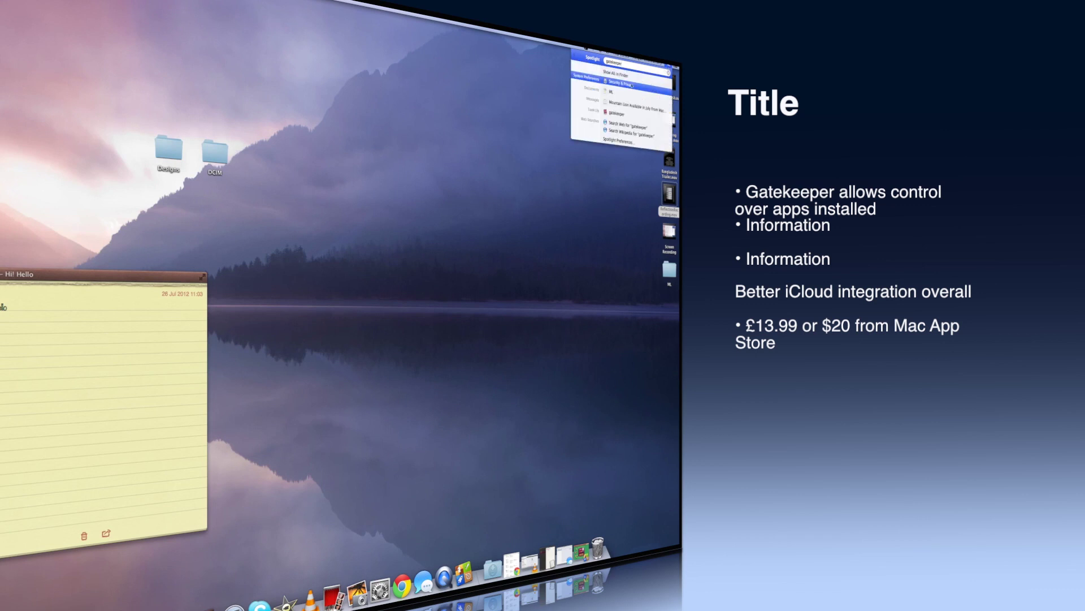
key(Return)
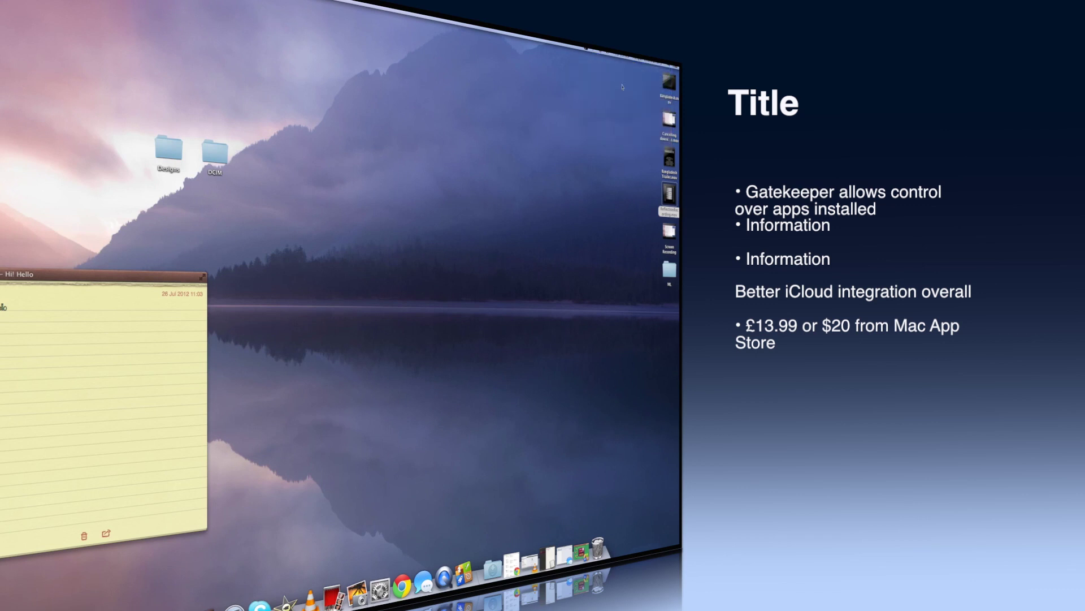